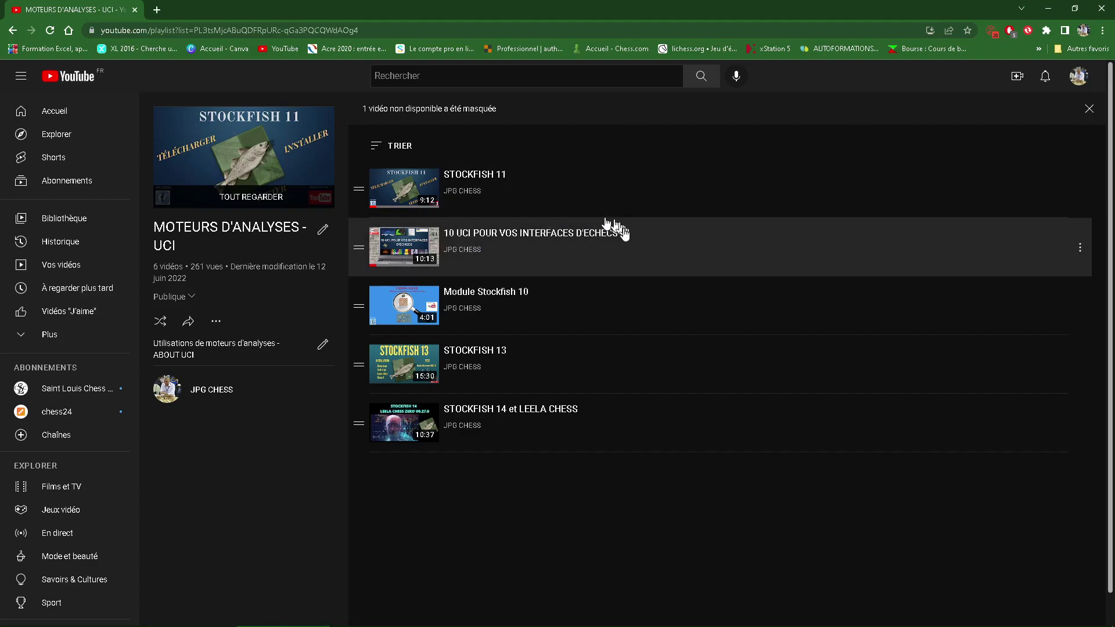
Step: View the Stockfish download page linked in the description of the "10 UCI POUR VOS INTERFACES D'ECHECS" video, and close both pages
click(509, 243)
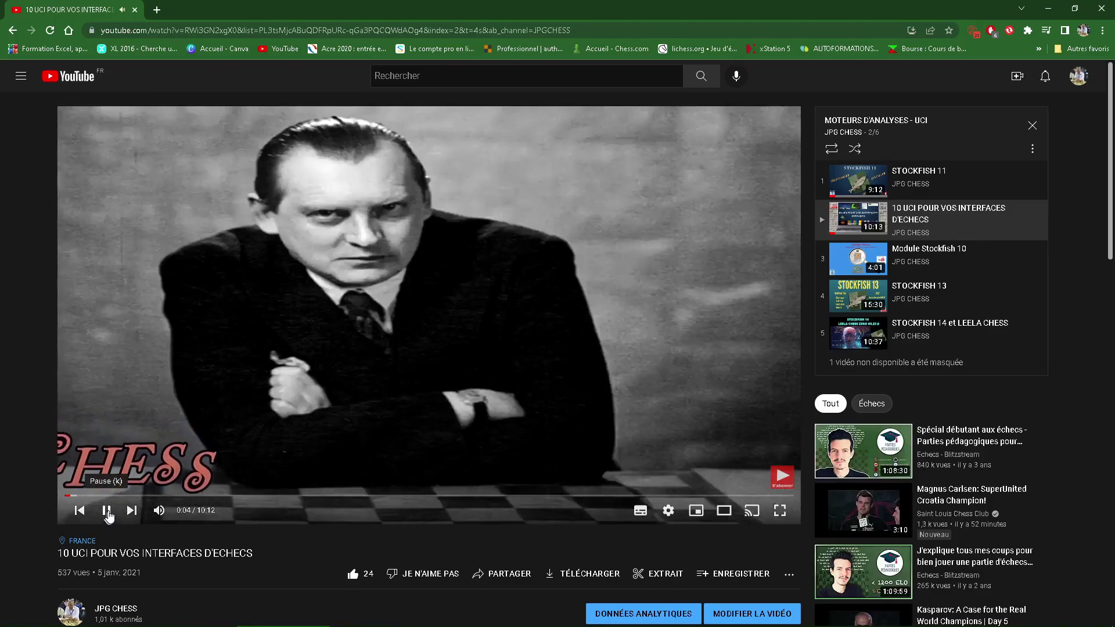
click(104, 521)
scroll(319, 496, down, 6)
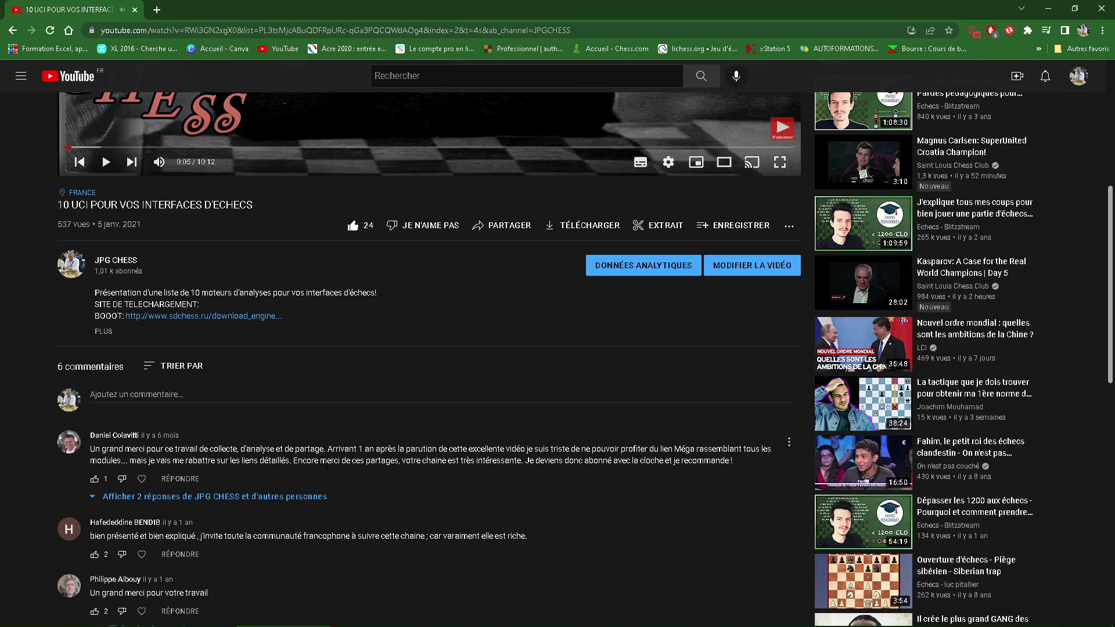
click(106, 333)
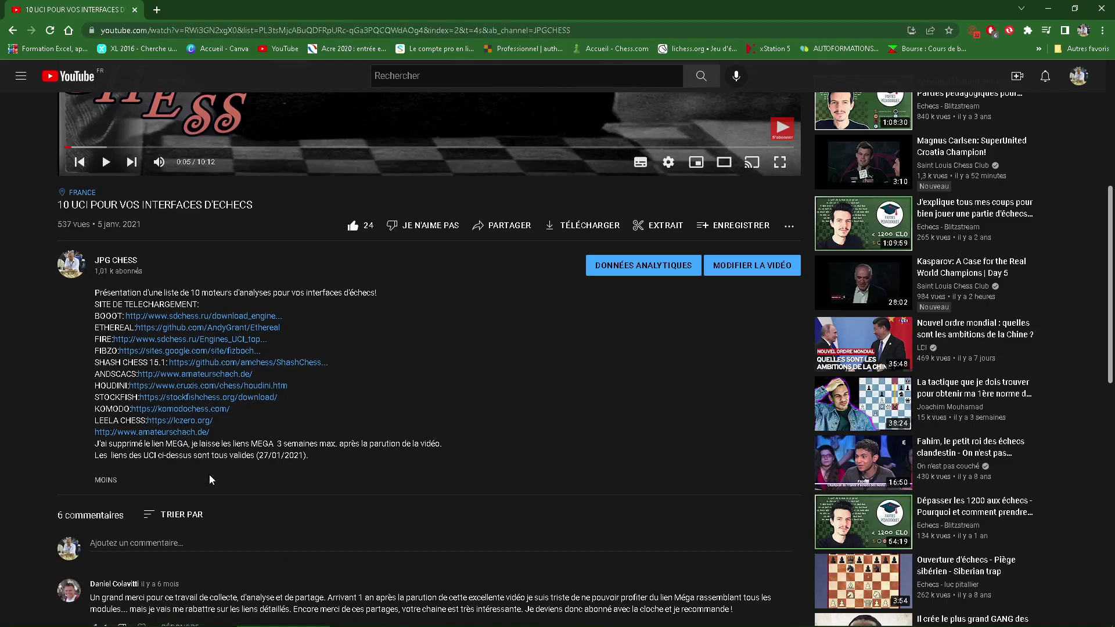
click(203, 402)
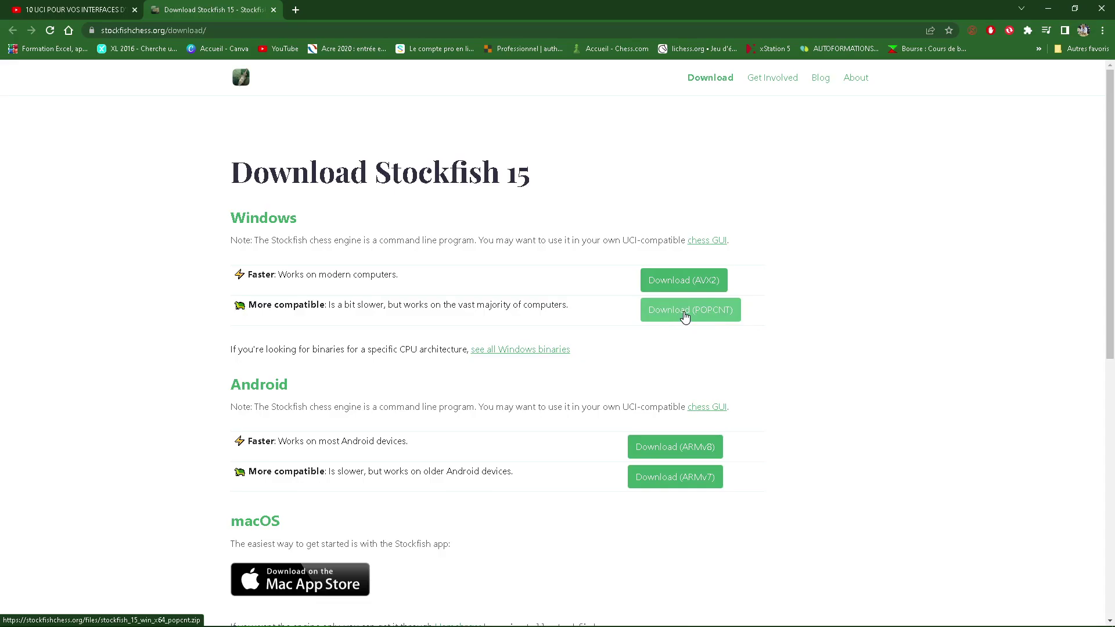
click(273, 10)
click(134, 10)
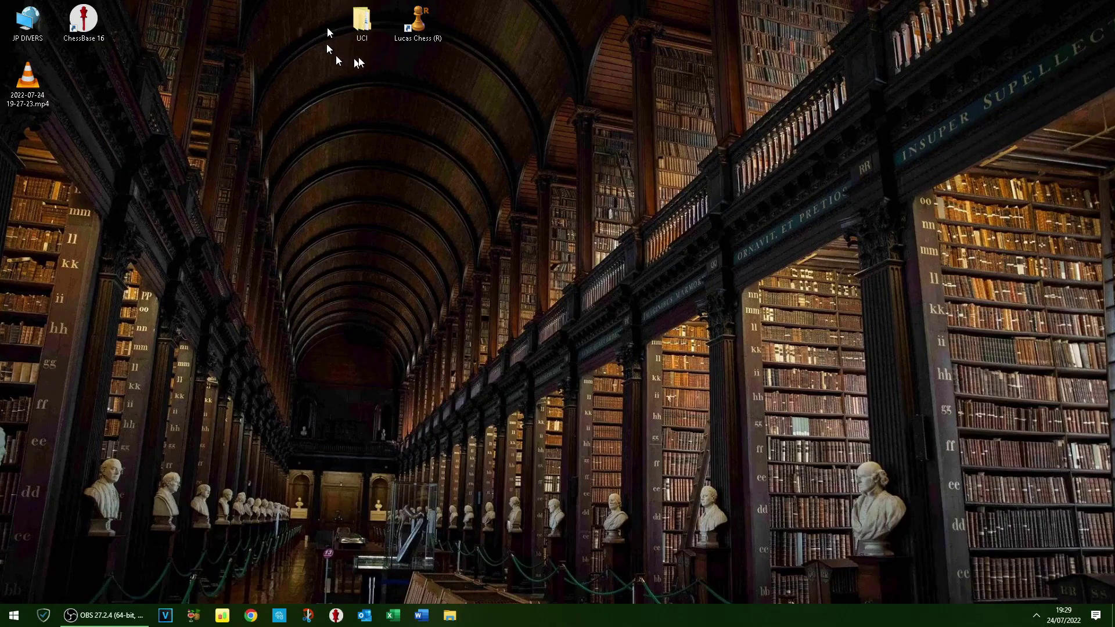
Step: Look through the stockfish_15_win_x64_avx2 folder inside the desktop's UCI\STOCKFISH folder, and close the file window
double_click(358, 26)
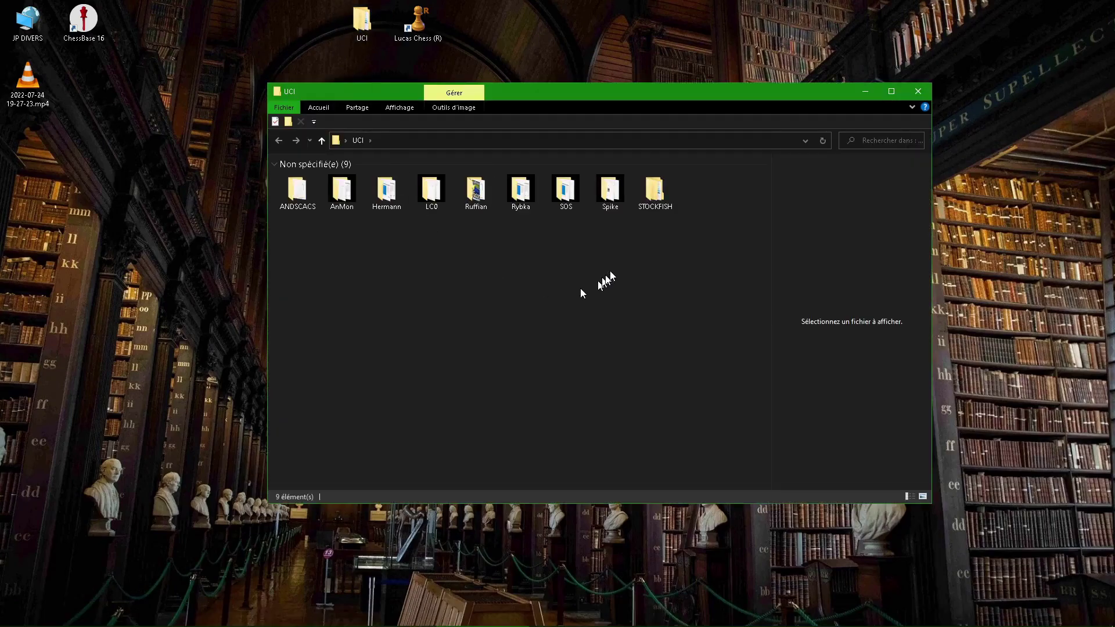
double_click(654, 196)
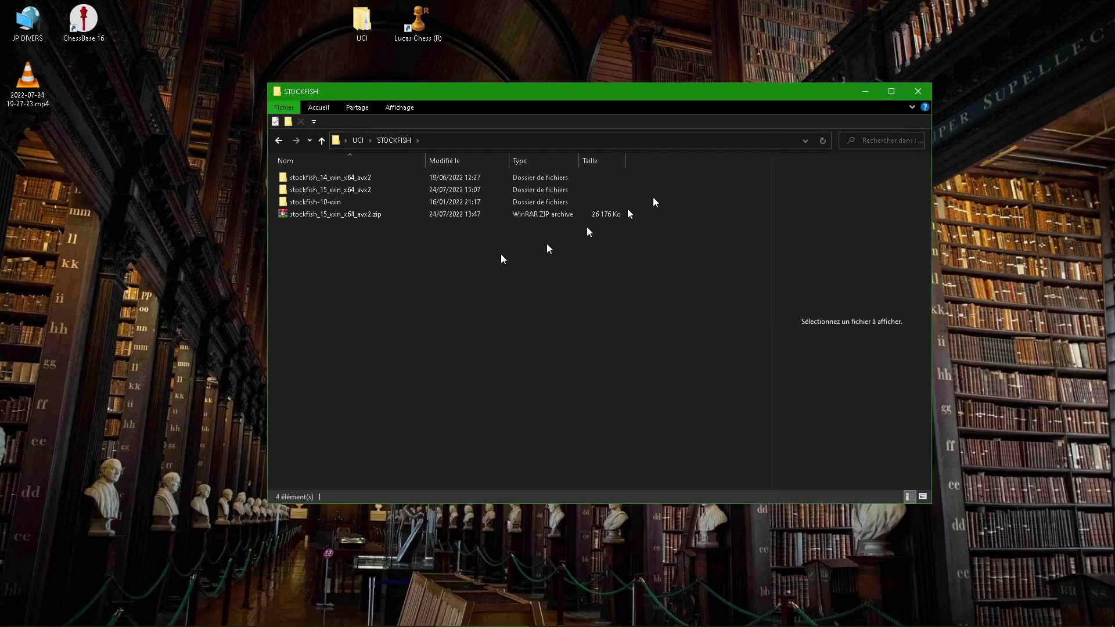
double_click(287, 189)
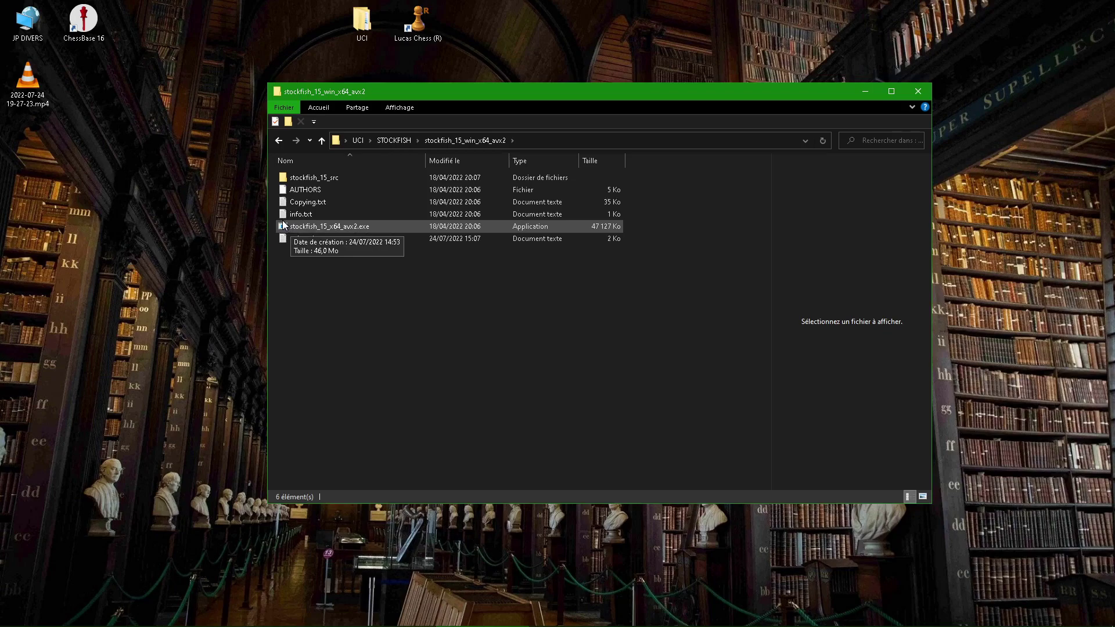
click(918, 91)
Step: Launch Lucas Chess with the JPG CHESS user profile and open its engine configuration
click(422, 22)
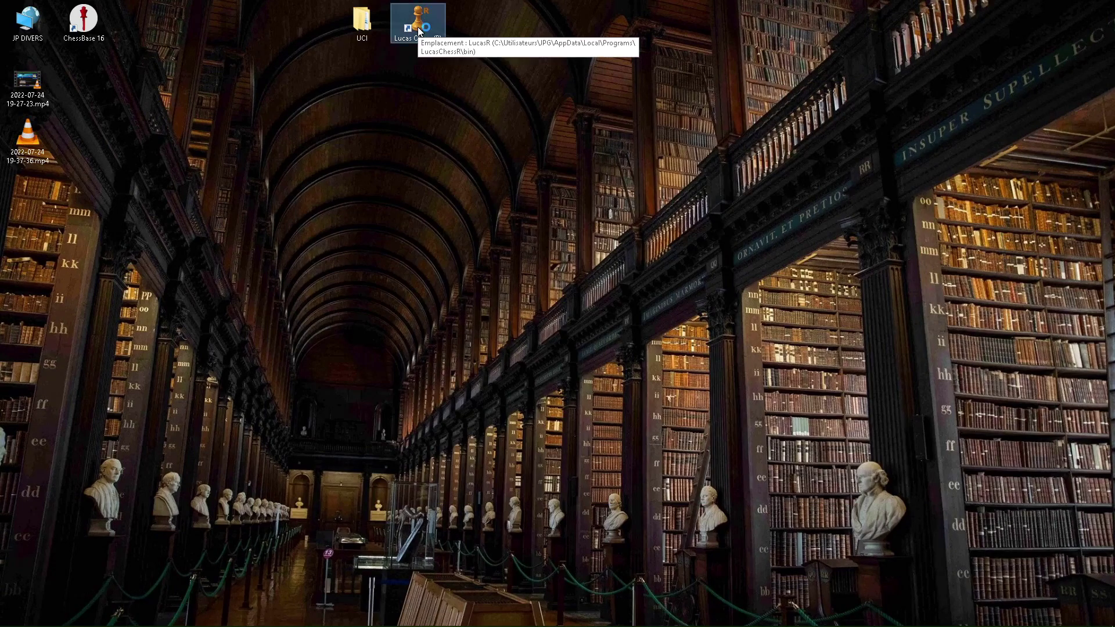
double_click(417, 27)
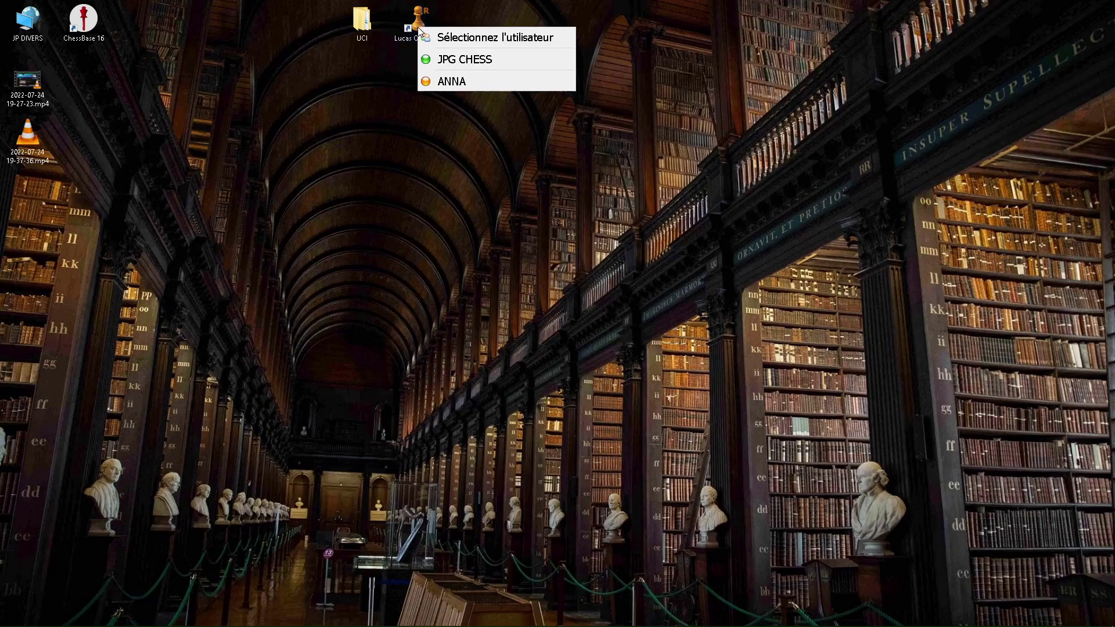
click(445, 59)
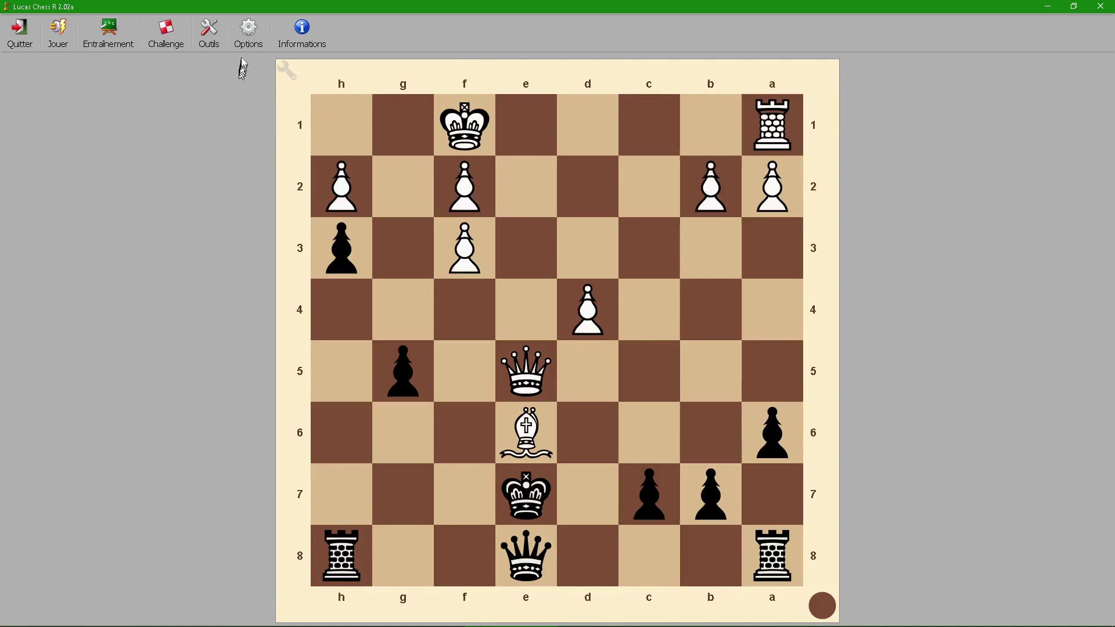
click(250, 39)
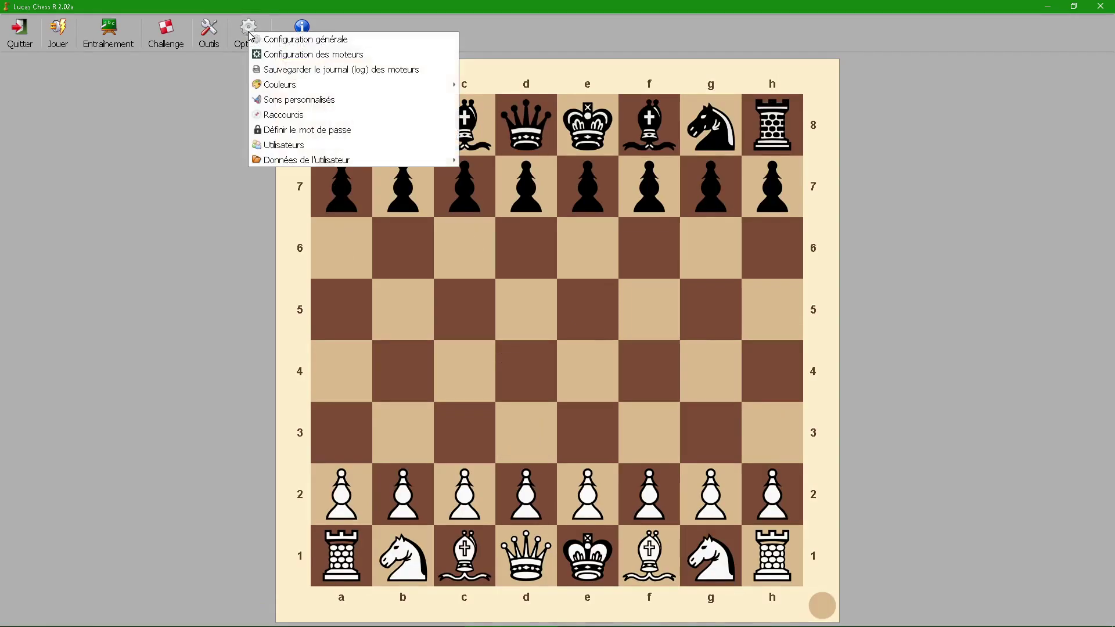
click(312, 51)
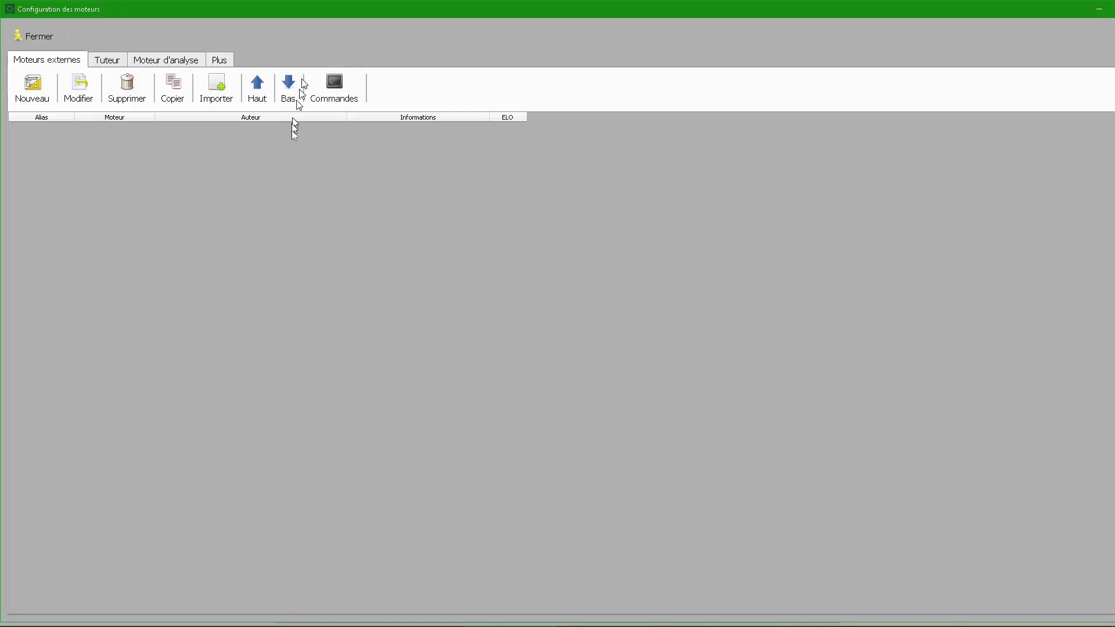
Step: Add Stockfish 15 as an external engine from stockfish_15_x64_avx2.exe in the UCI\STOCKFISH\stockfish_15_win_x64_avx2 folder, keeping the proposed alias
click(29, 96)
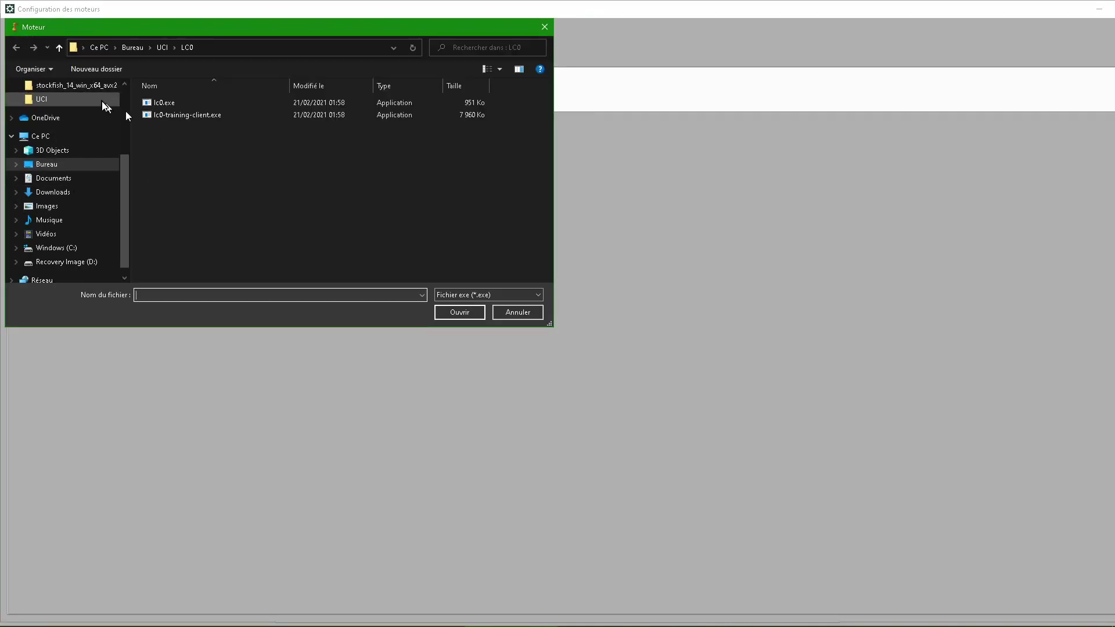
click(60, 48)
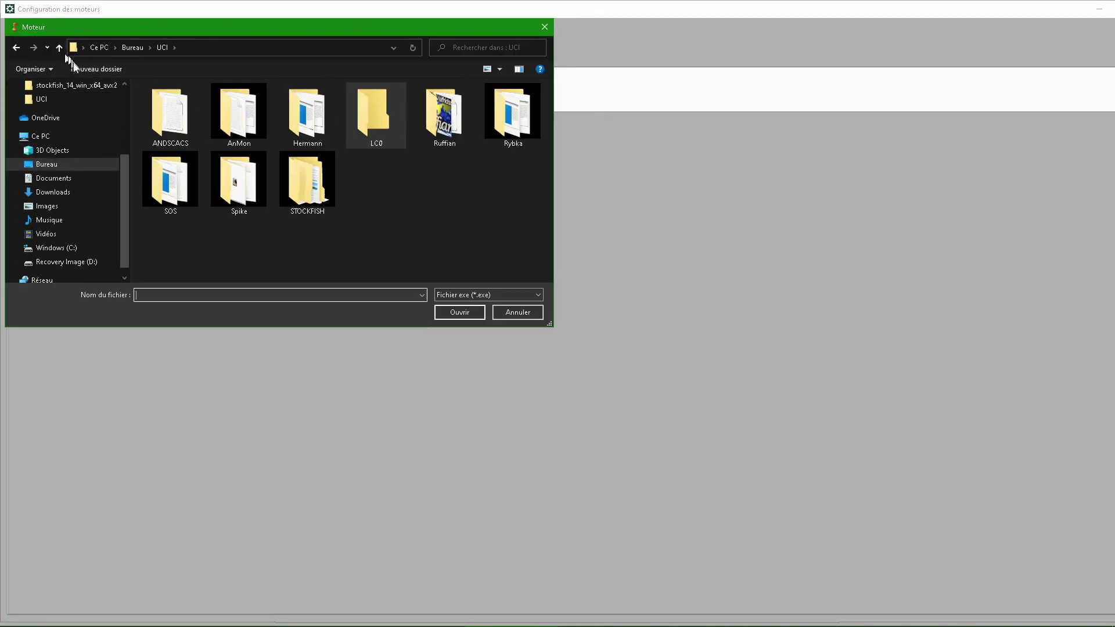
double_click(300, 194)
double_click(198, 114)
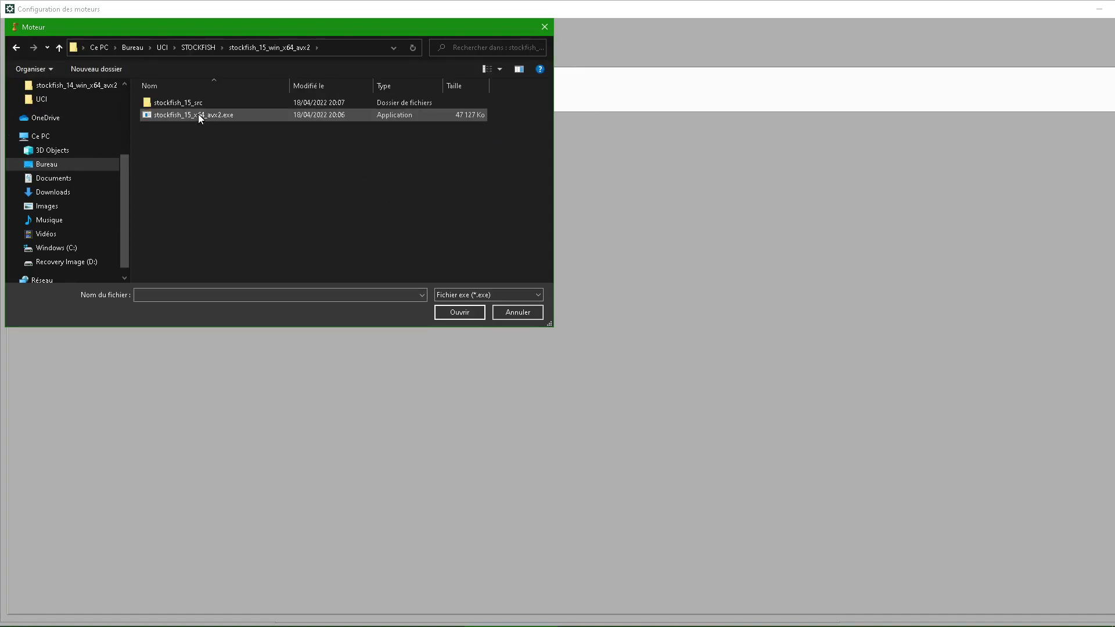
click(193, 117)
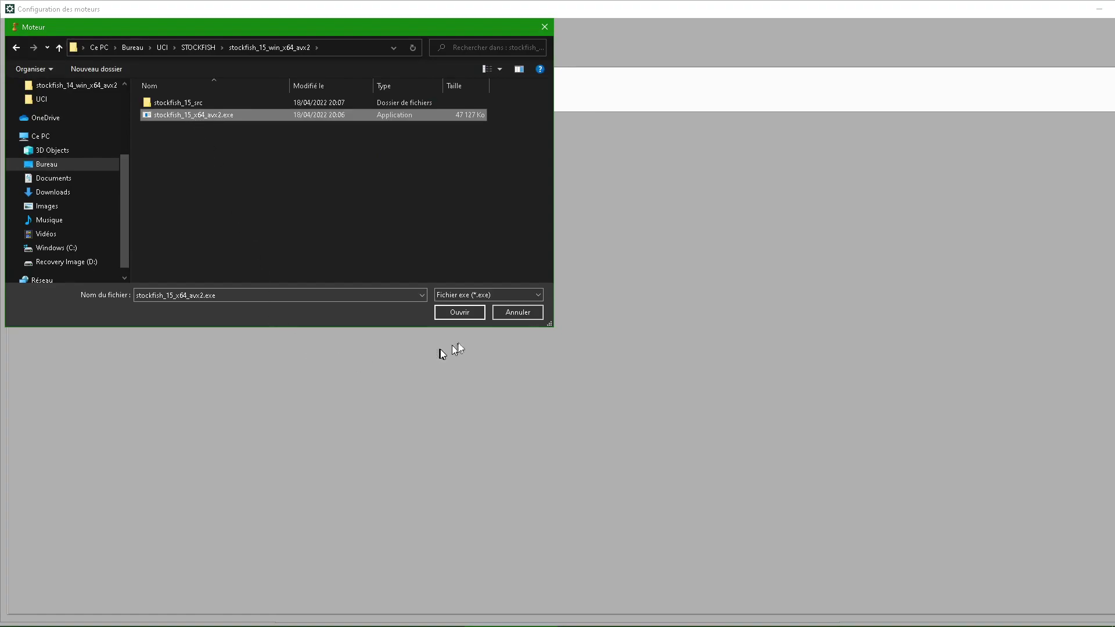
click(463, 313)
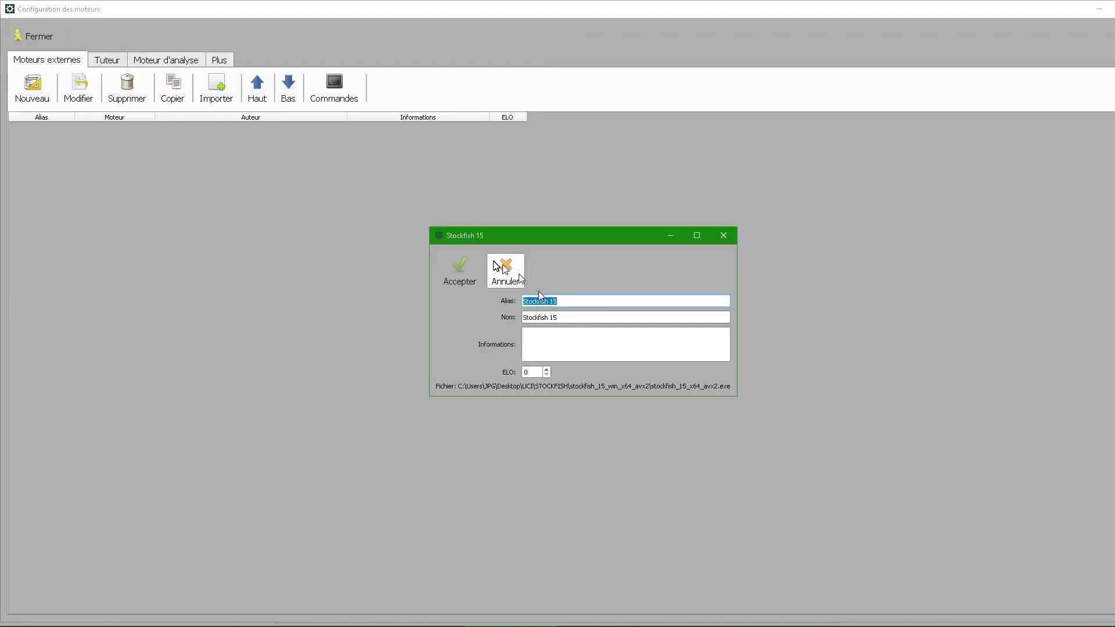
click(460, 271)
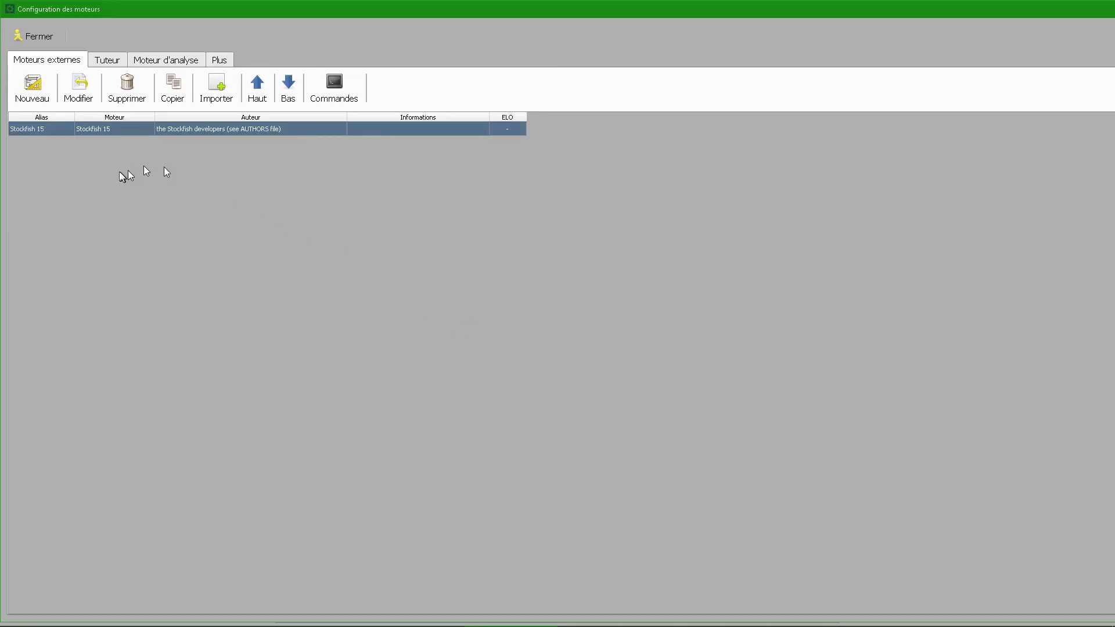
Step: Add Andscacs as a second external engine from andscacs095123.exe in the UCI\ANDSCACS\v0.95-123 folder
click(33, 97)
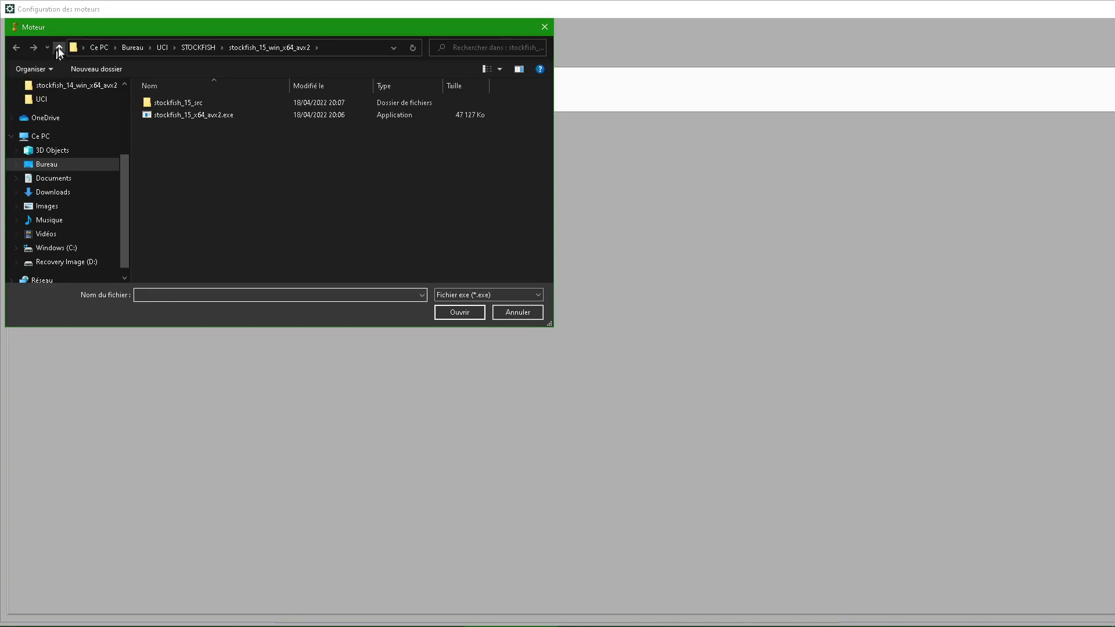
click(60, 48)
click(60, 49)
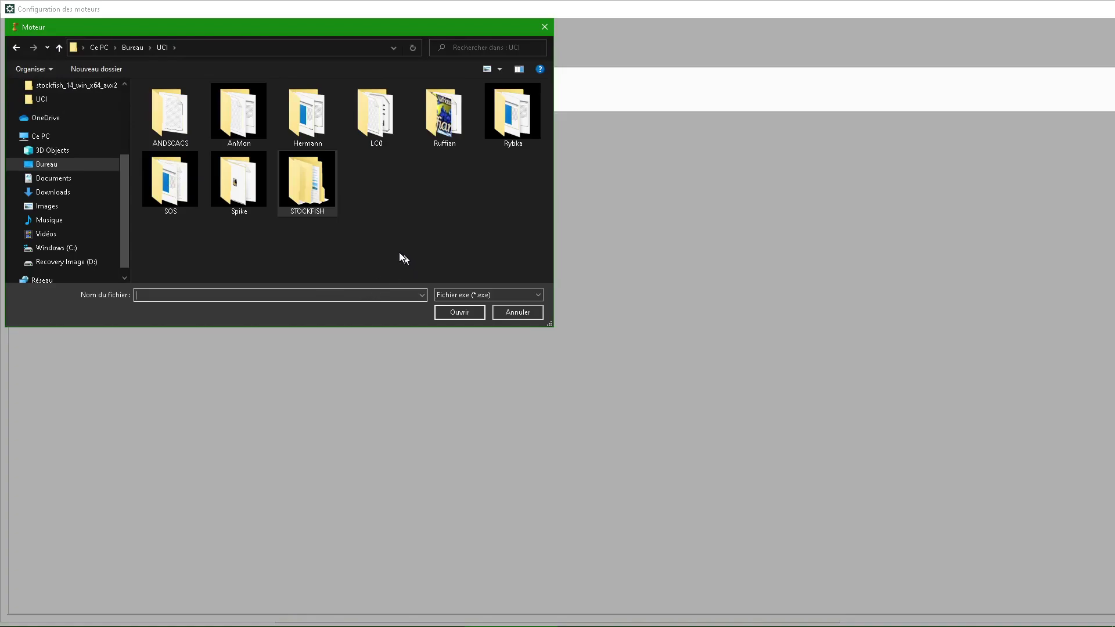
double_click(170, 116)
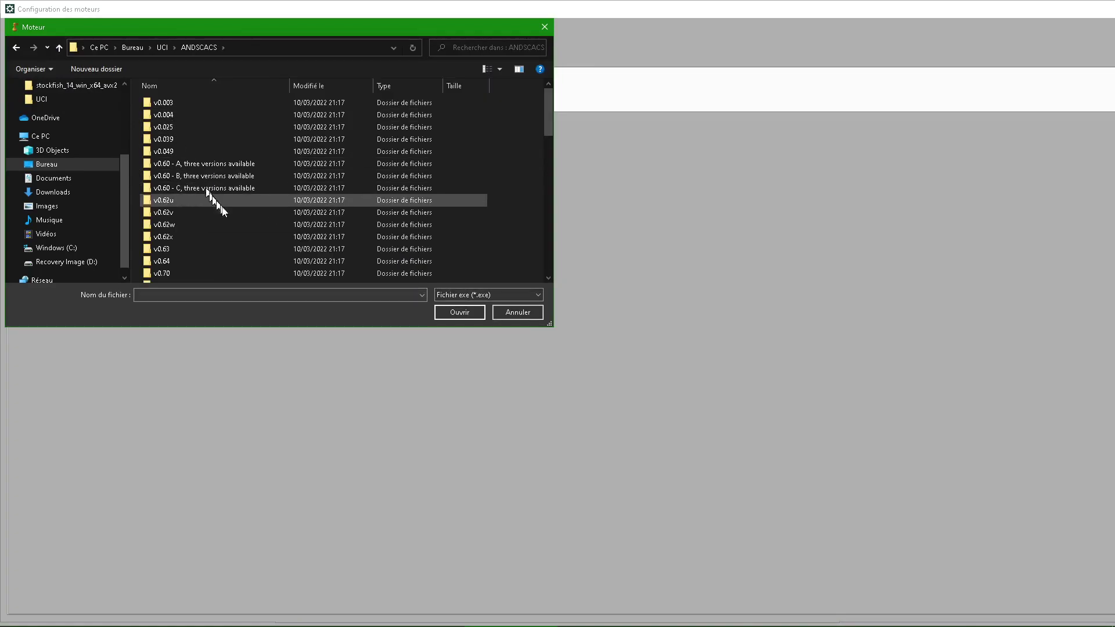
scroll(215, 201, down, 13)
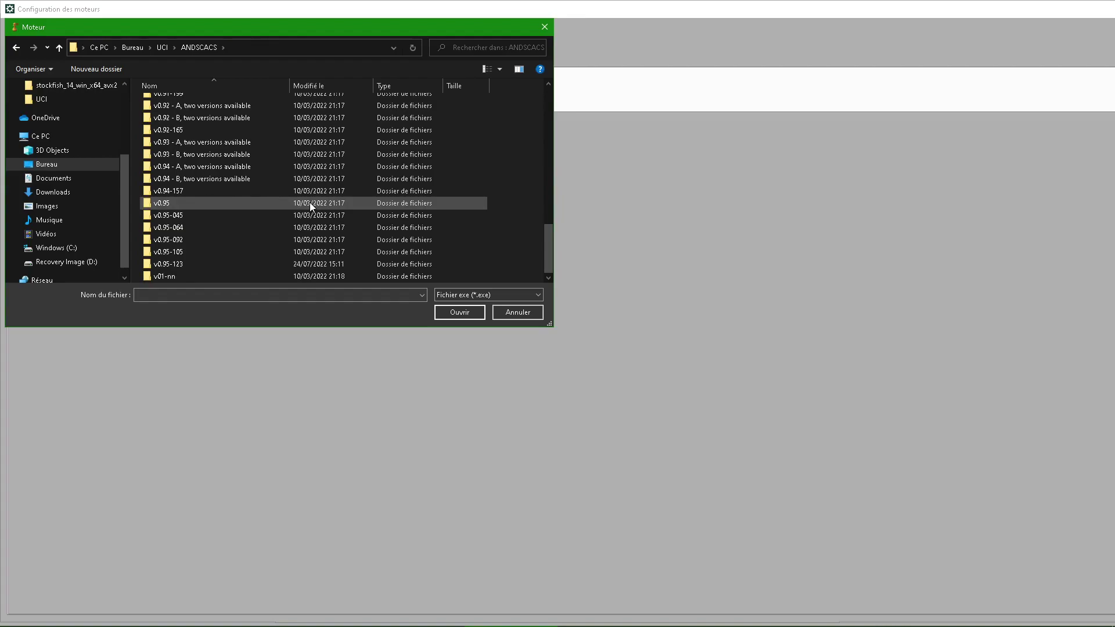
double_click(170, 264)
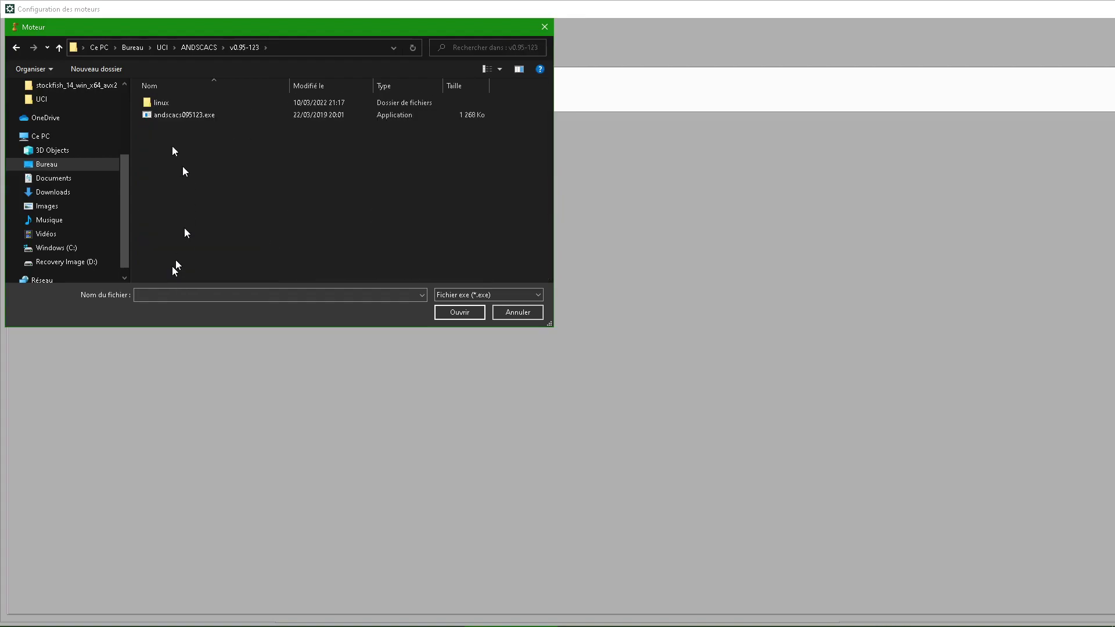
click(175, 110)
double_click(179, 115)
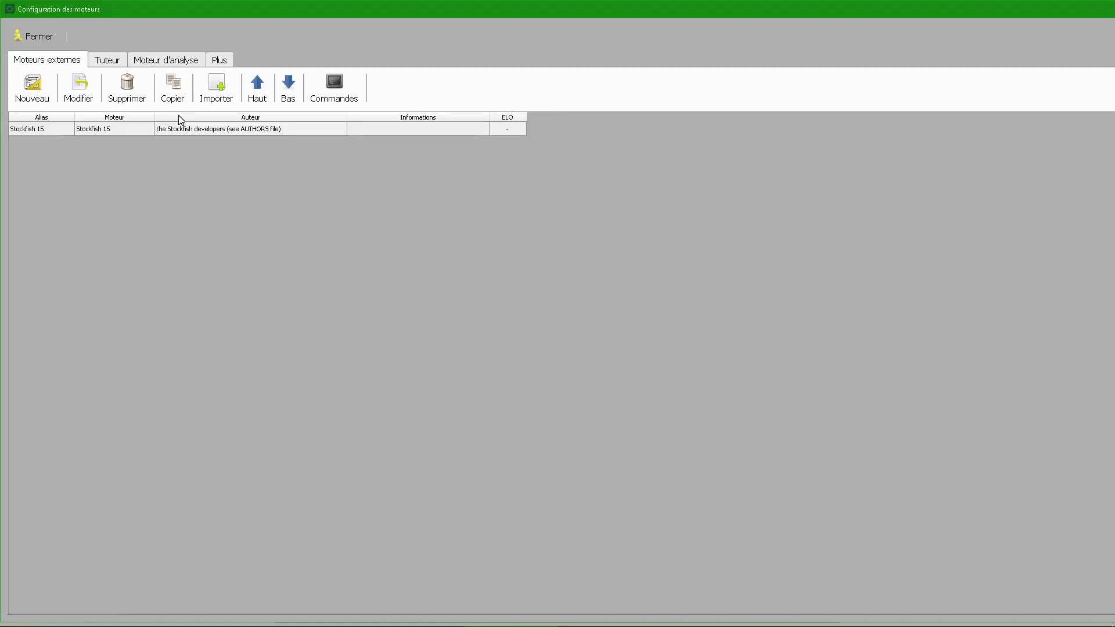
click(512, 273)
Step: Add Leela Chess as an external engine from lc0.exe in the UCI\LC0 folder, keeping the proposed alias
click(41, 95)
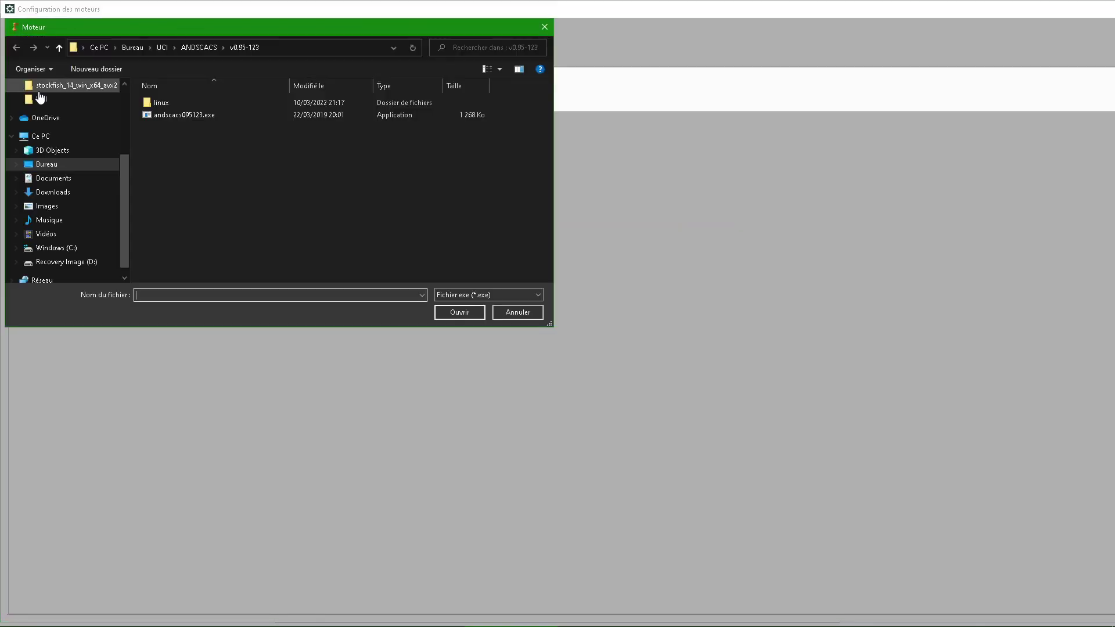
click(61, 47)
click(60, 48)
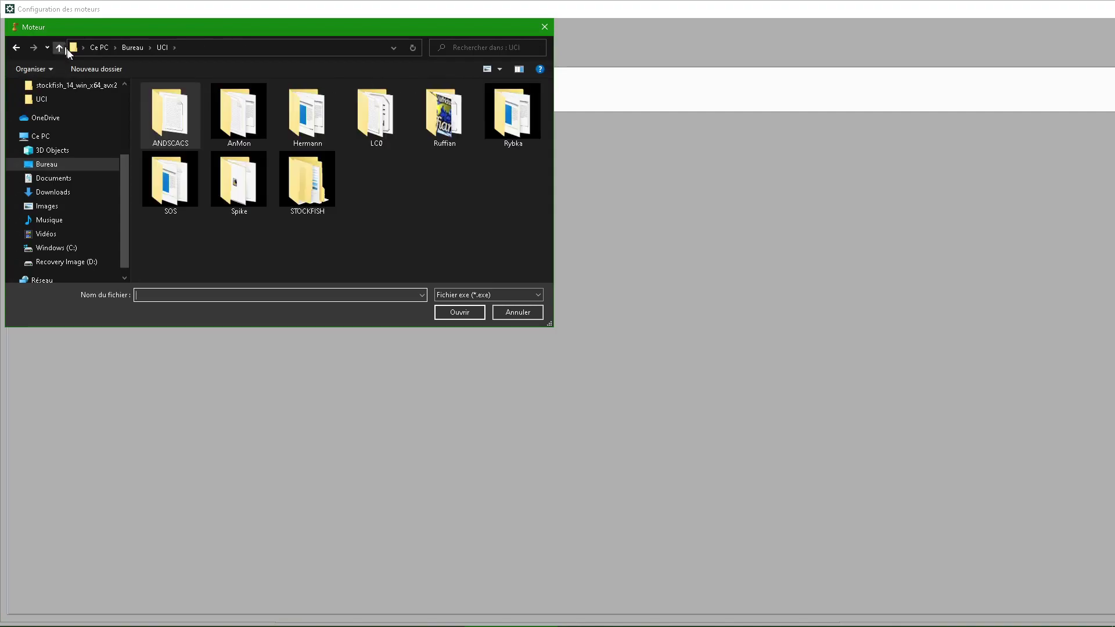
double_click(374, 132)
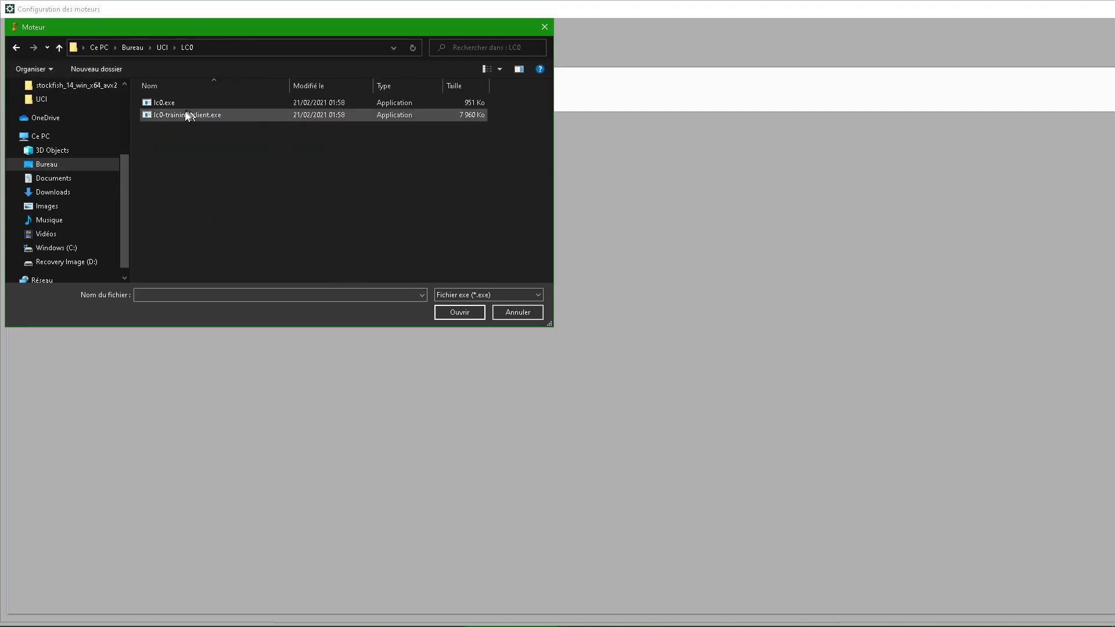
click(168, 104)
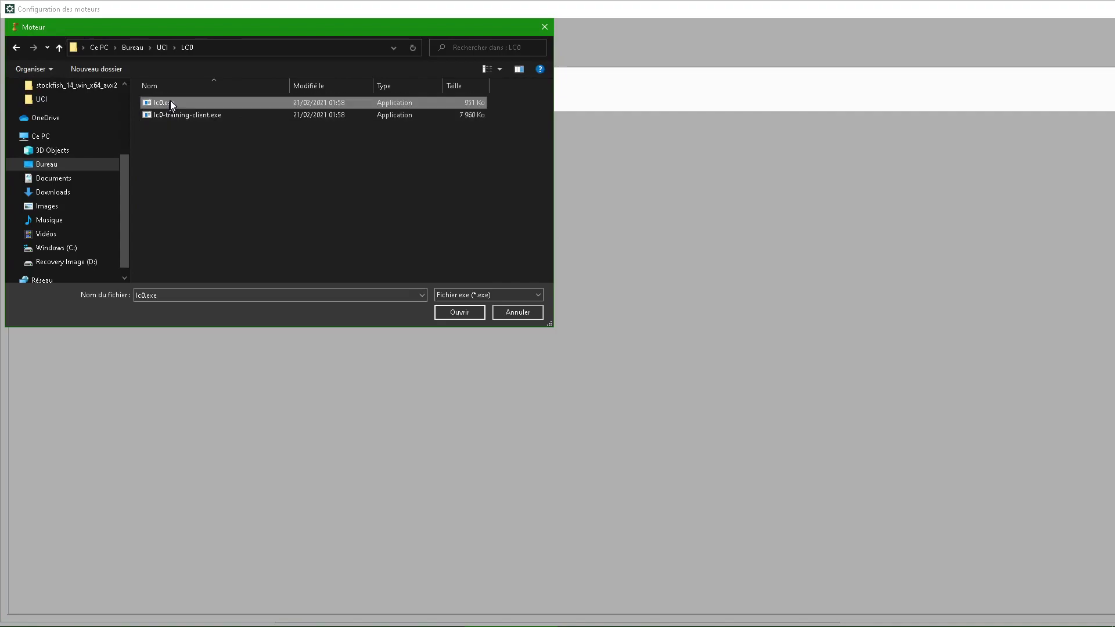
click(470, 313)
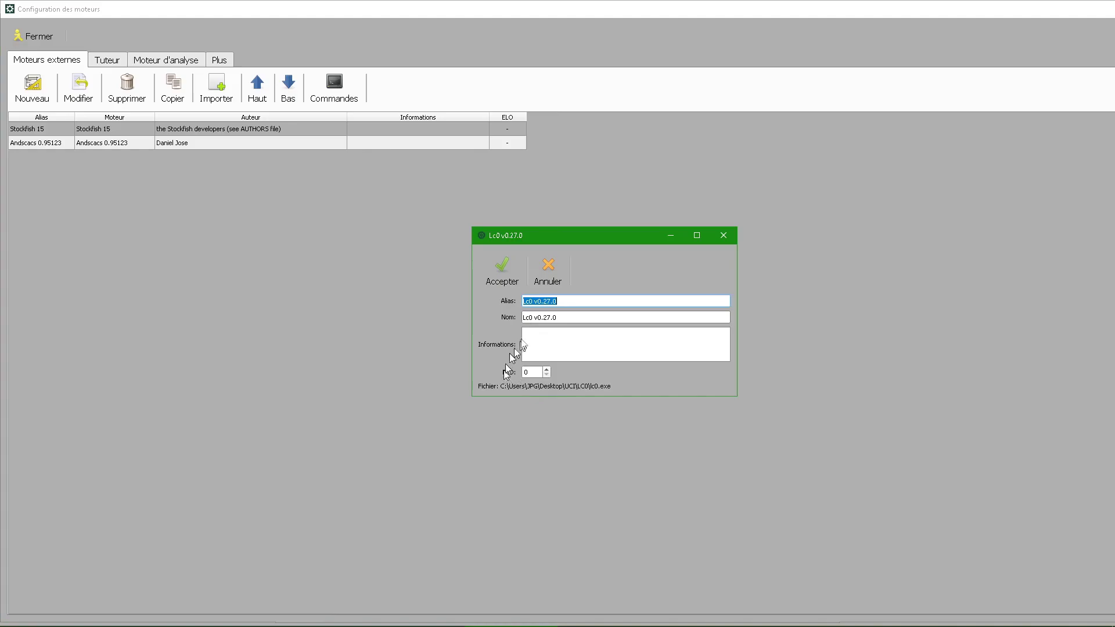
click(501, 270)
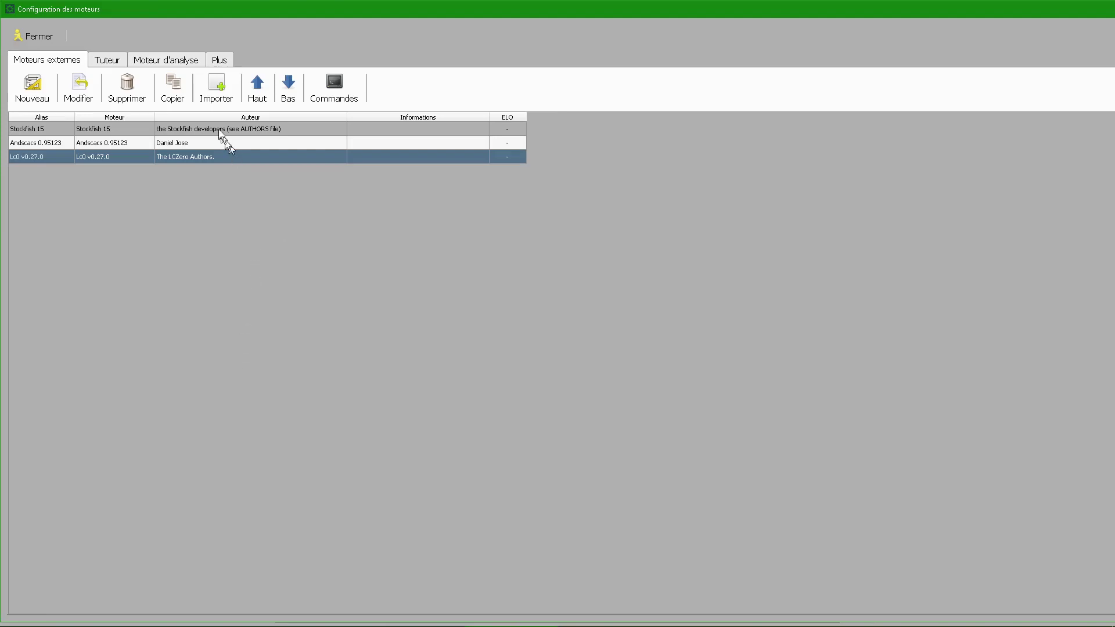
Step: Import the built-in Komodo 13.02 64-bmi2 engine into the external engines list and close the engine configuration
click(221, 86)
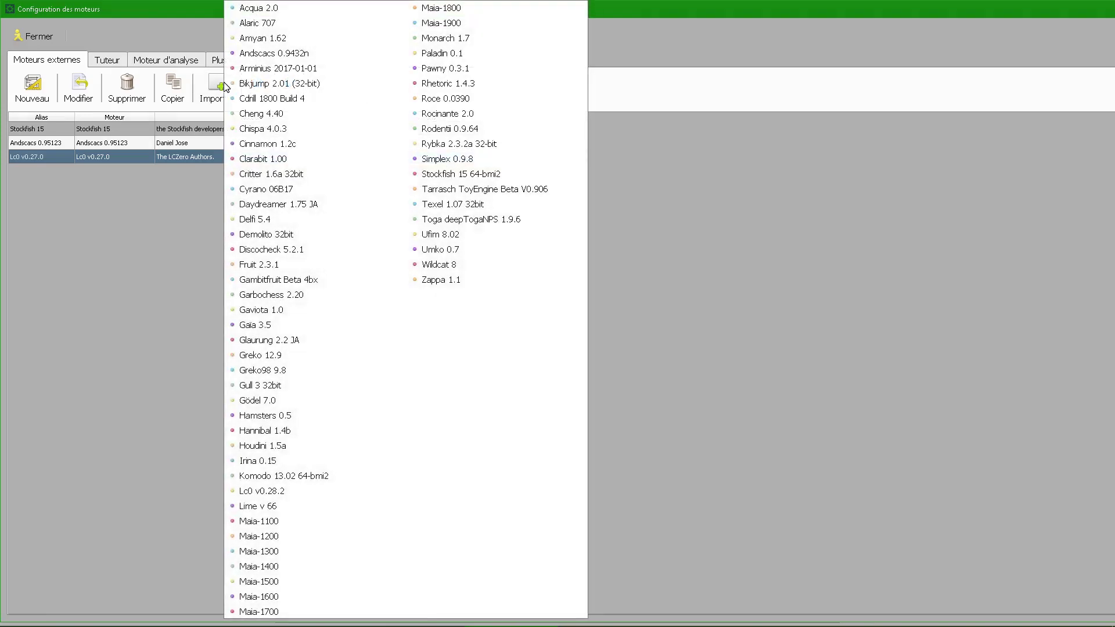
click(277, 477)
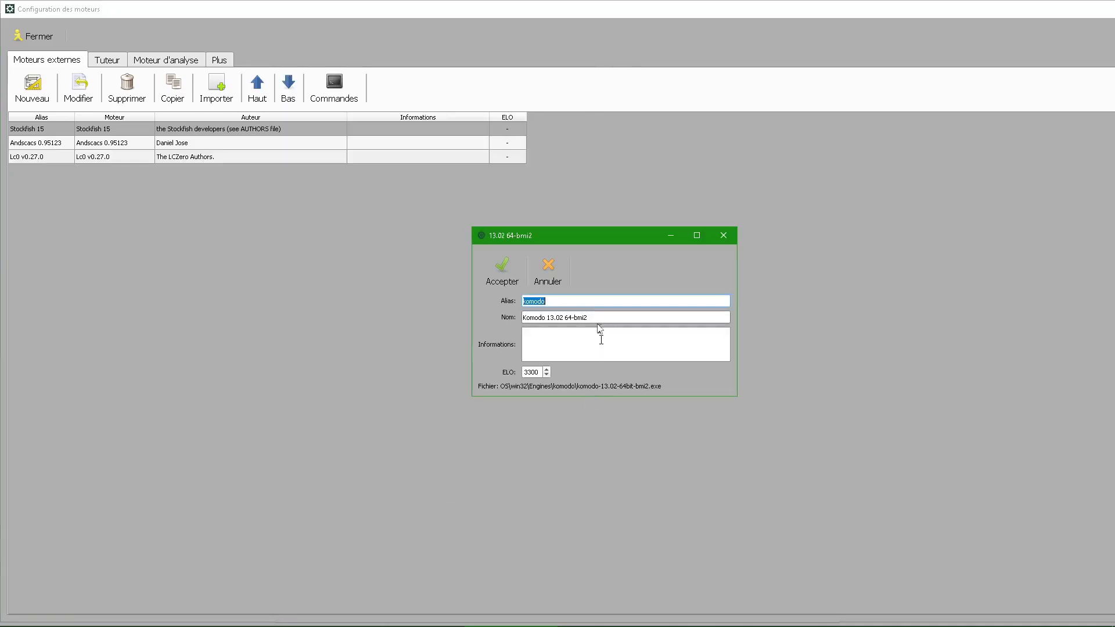
click(510, 284)
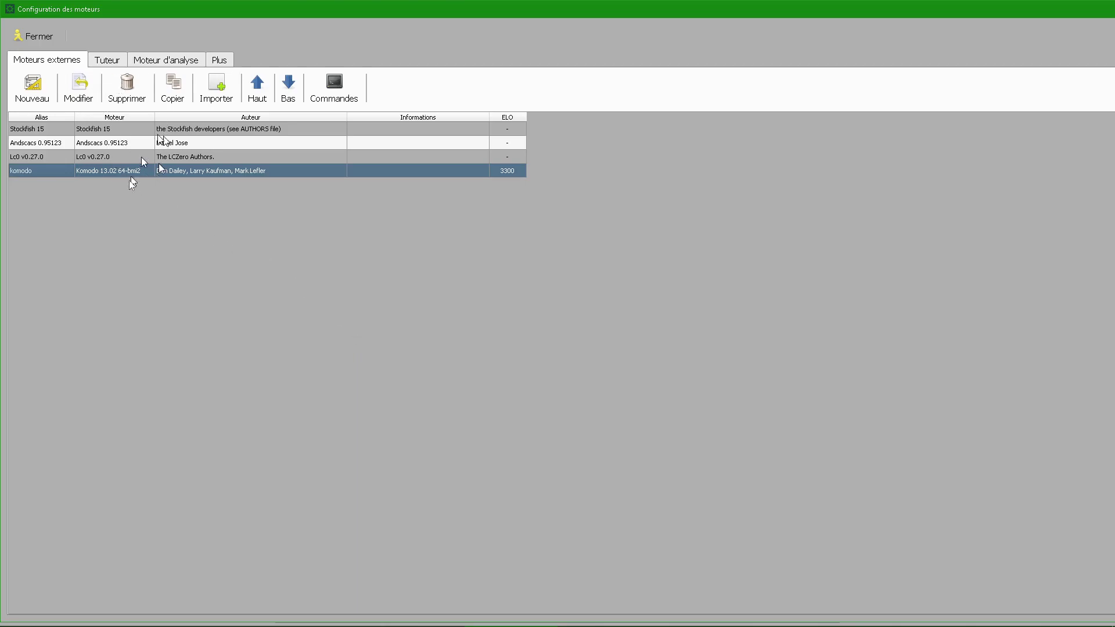
click(46, 38)
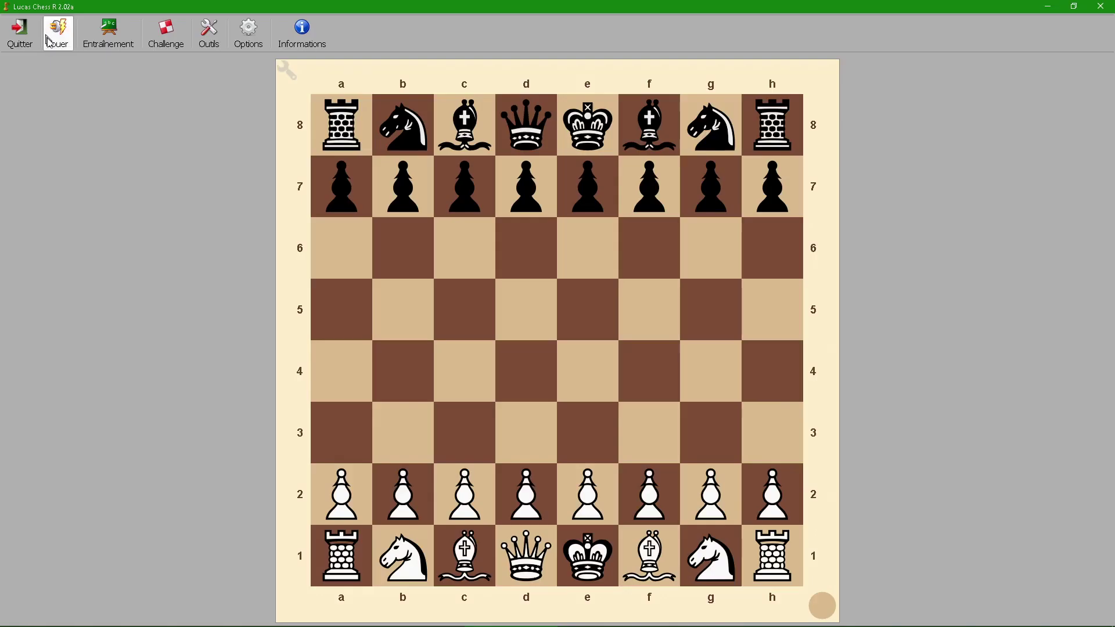
Step: Review the engines, finished games and results of the existing YOU TUBE engine tournament, and close it
click(214, 43)
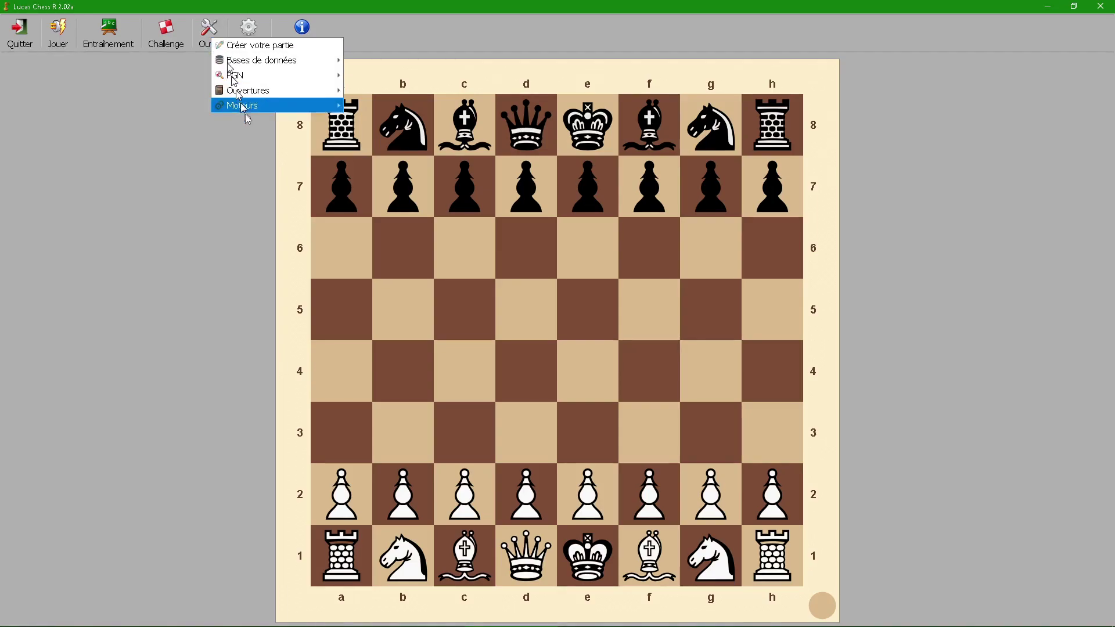
mouse_move(252, 107)
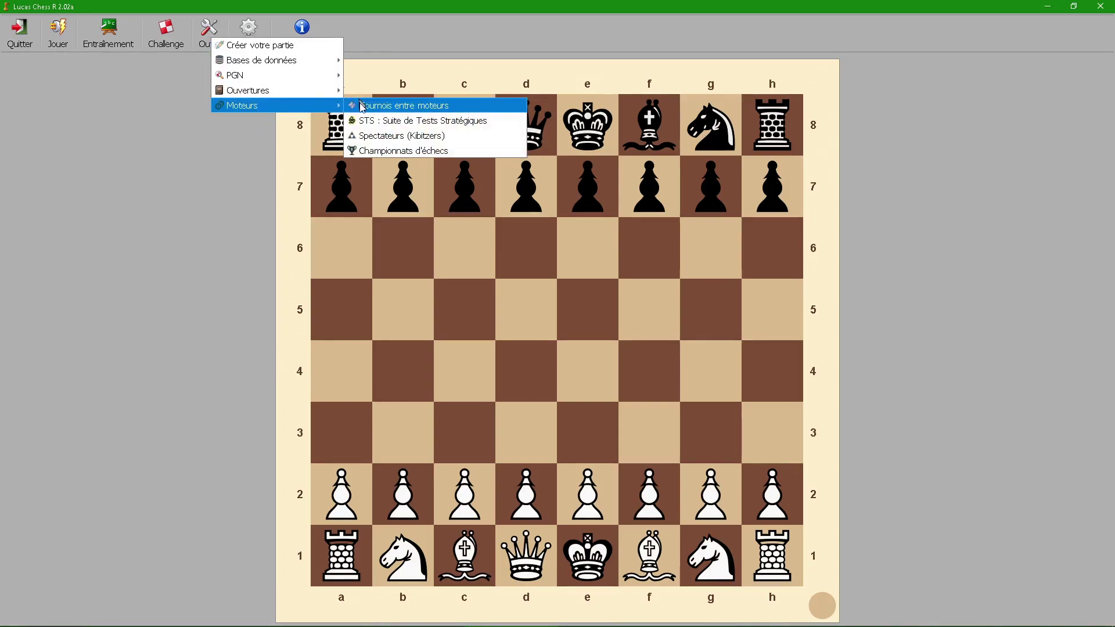
click(361, 106)
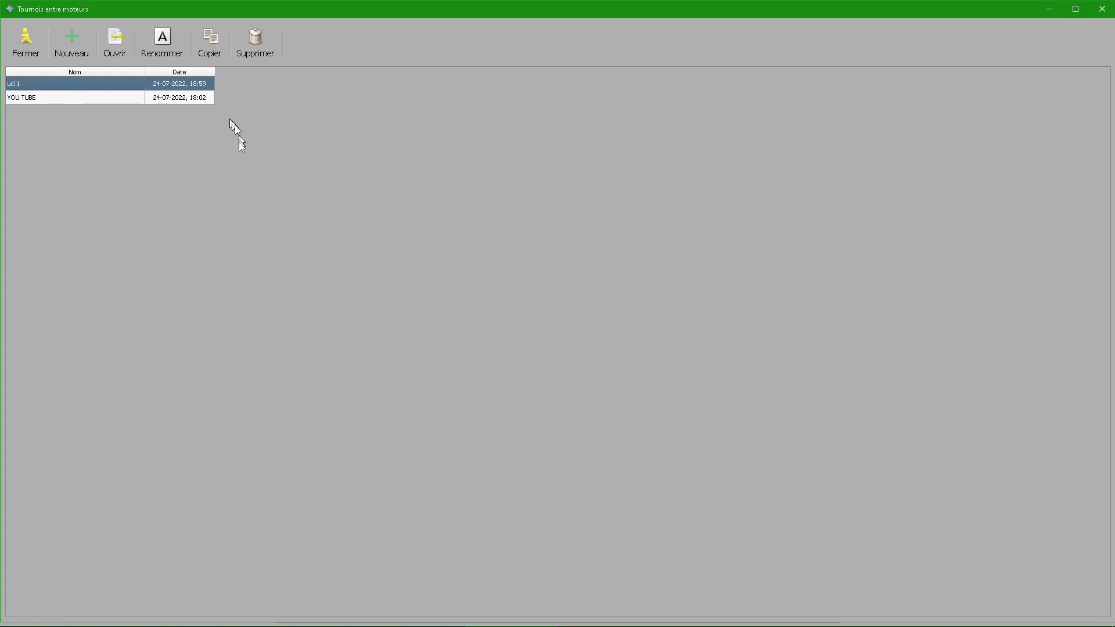
double_click(75, 98)
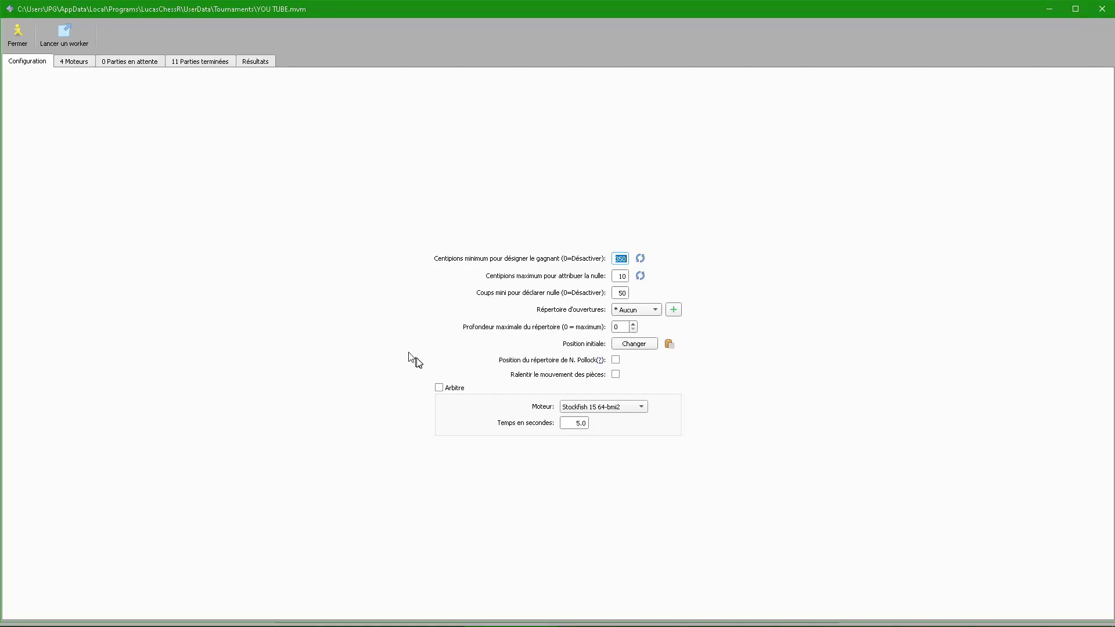
click(75, 63)
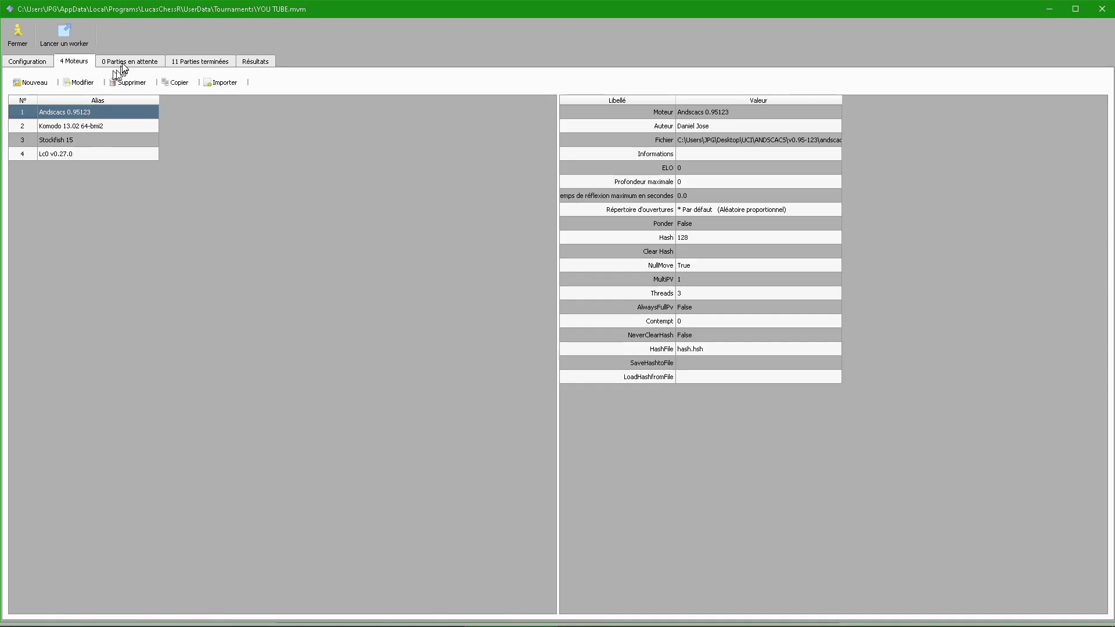
click(194, 69)
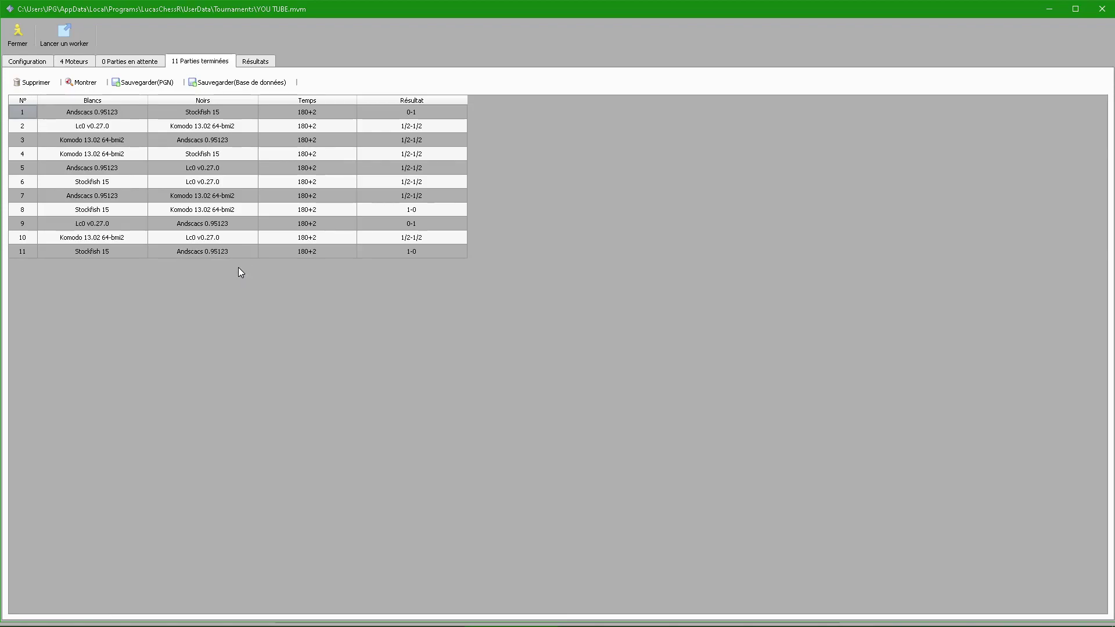
click(268, 58)
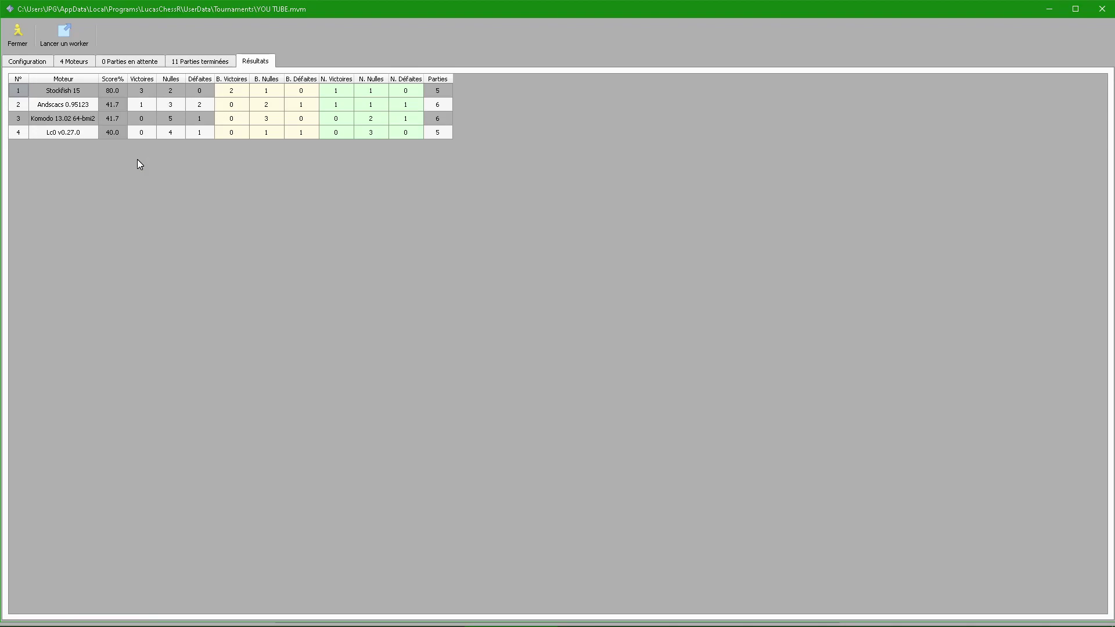
click(17, 36)
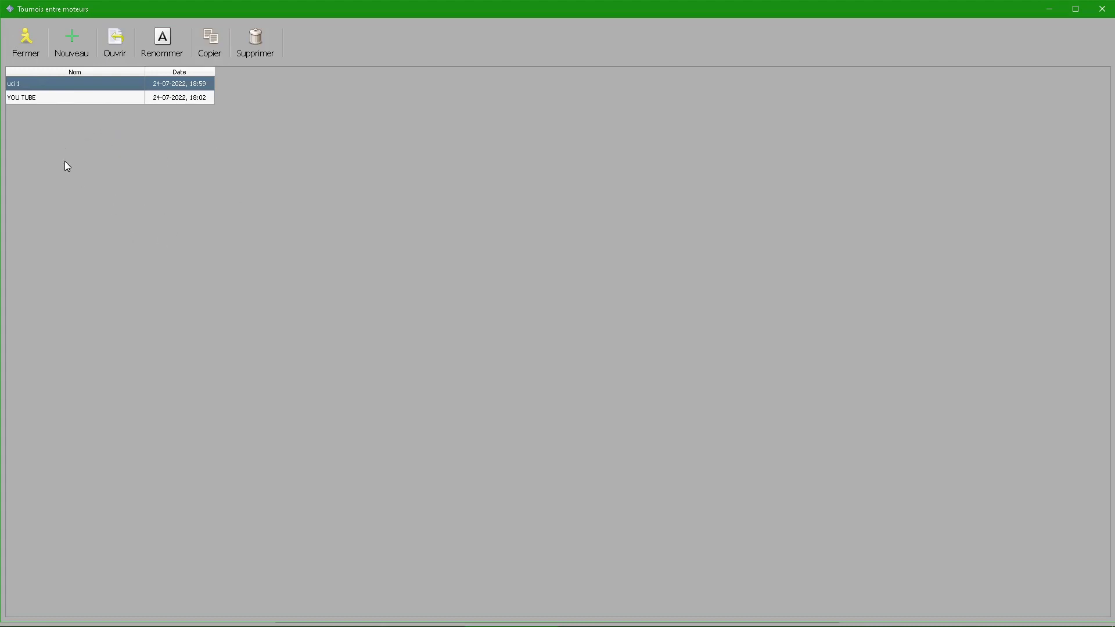
Step: Create a new engine tournament named uci2 and show its list of engines
click(76, 50)
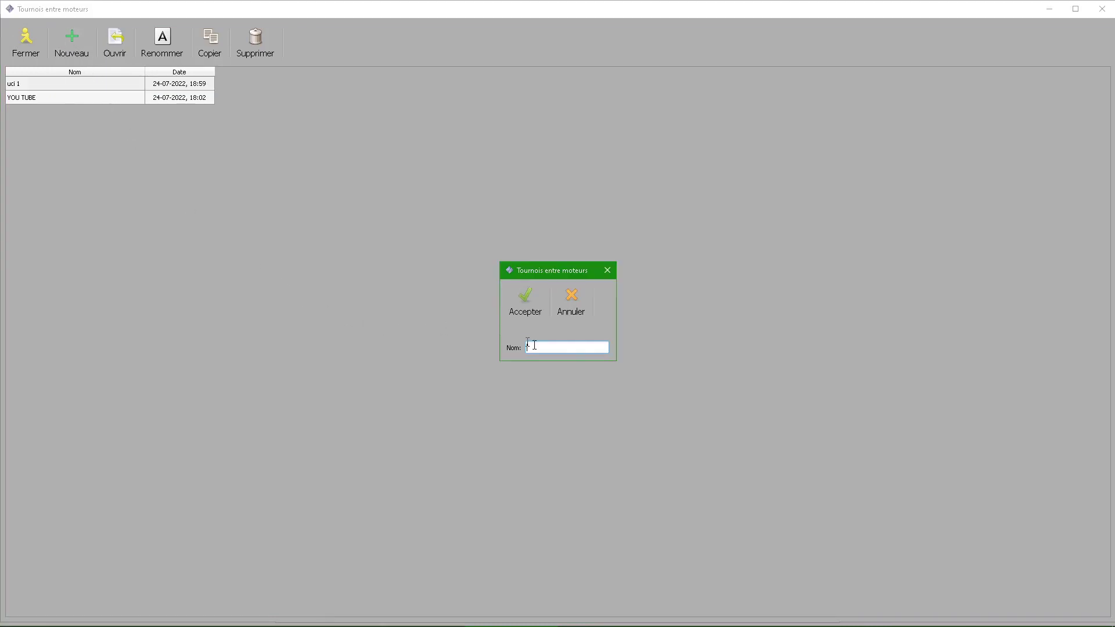
text(uci2)
click(514, 307)
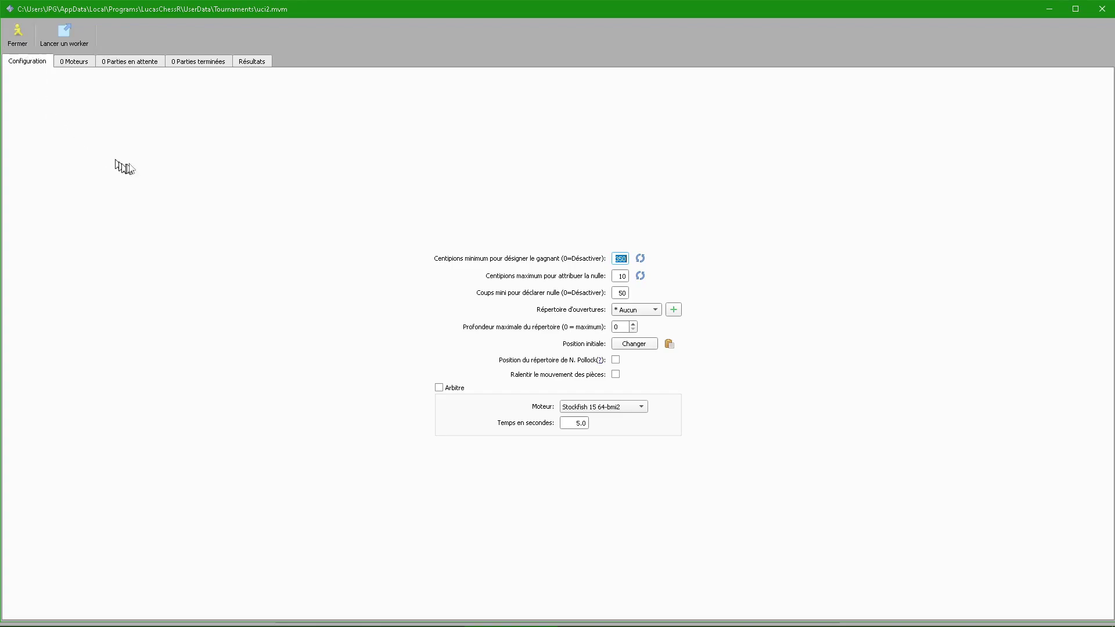
click(80, 65)
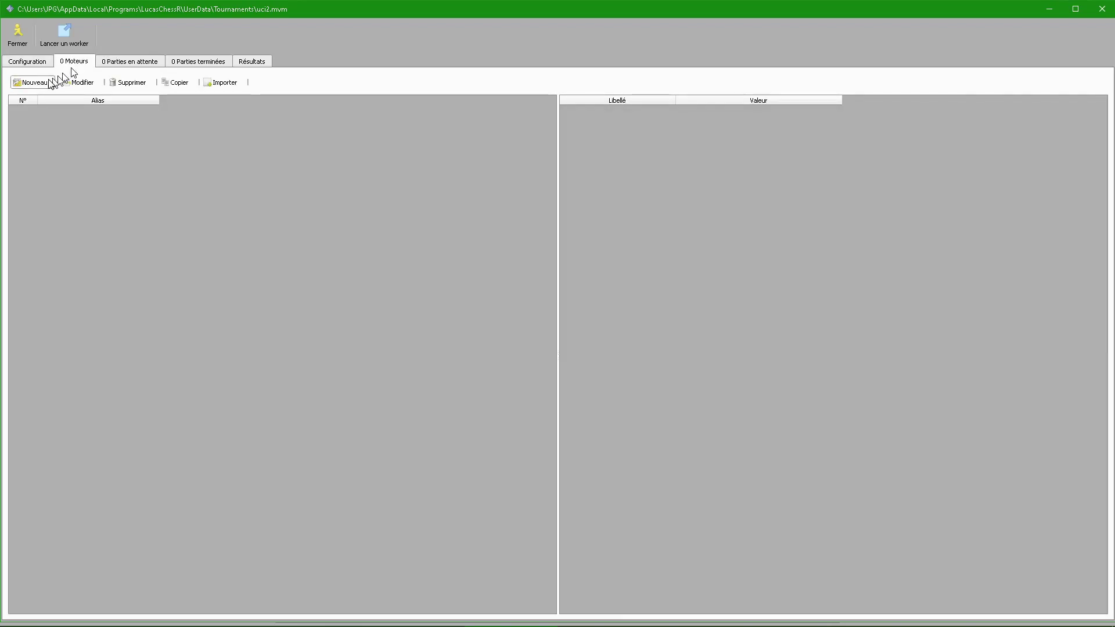
click(46, 86)
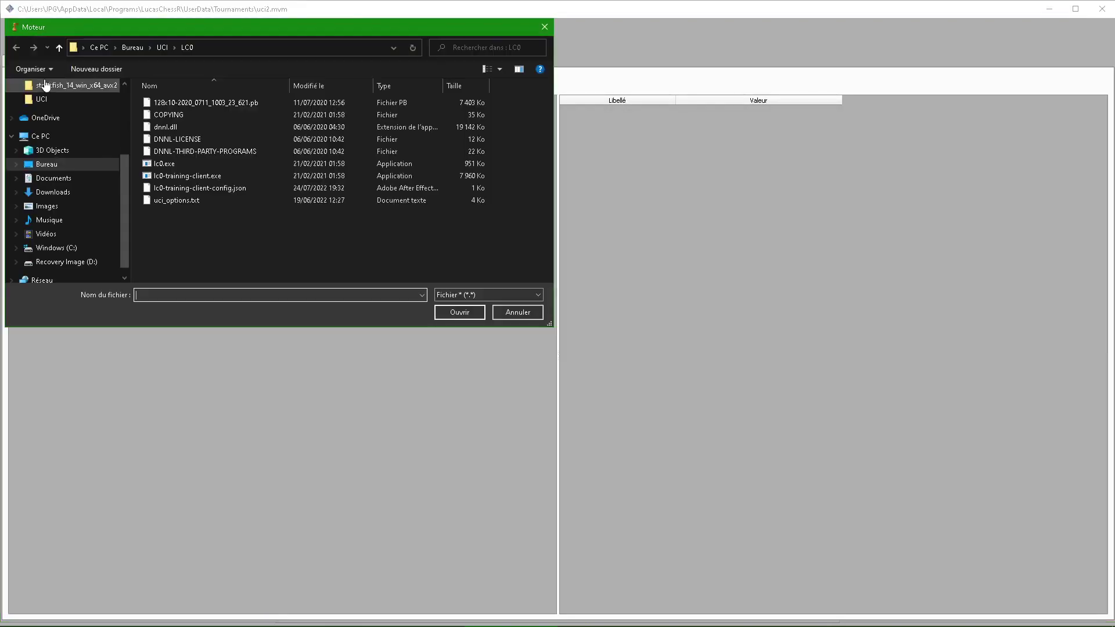
click(59, 48)
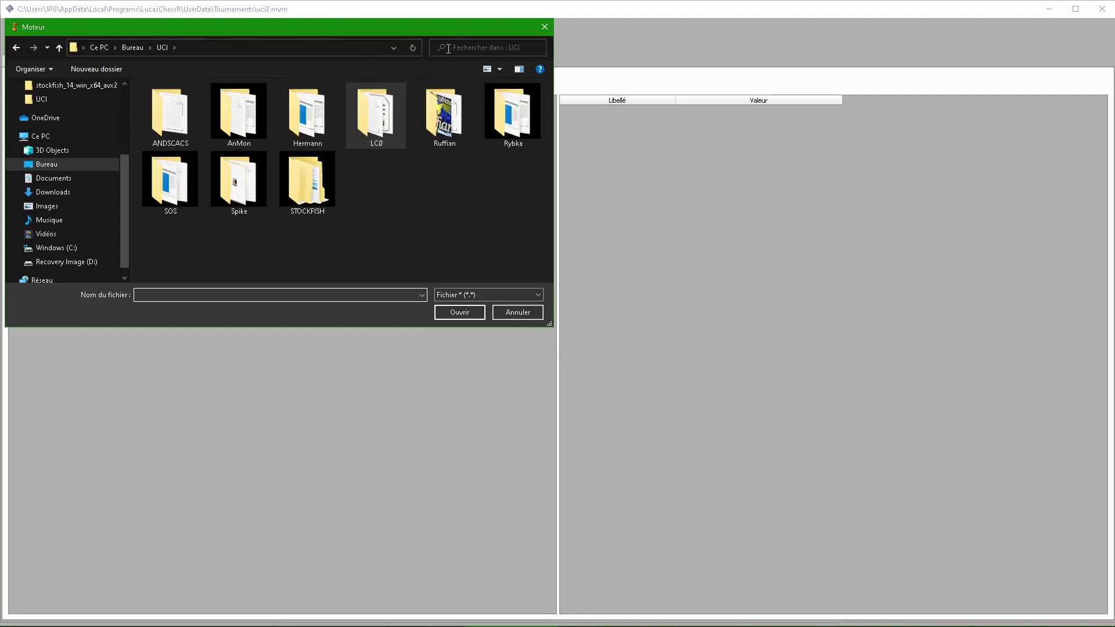
click(545, 27)
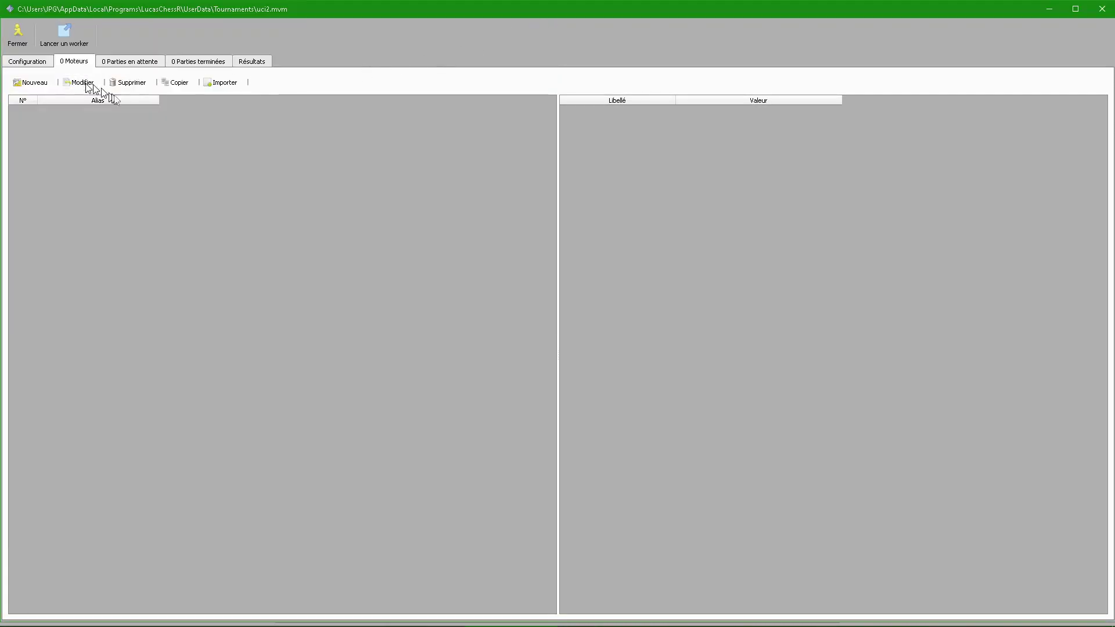
Step: Import the external engines Andscacs 0.95123 and komodo-1 into the uci2 tournament
click(224, 85)
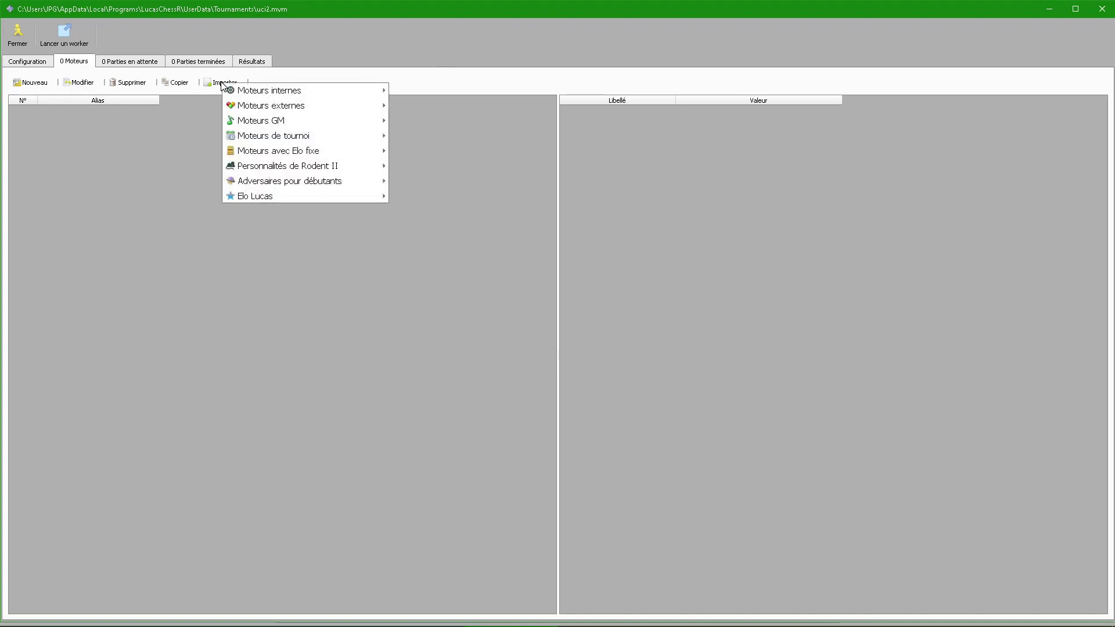
mouse_move(265, 108)
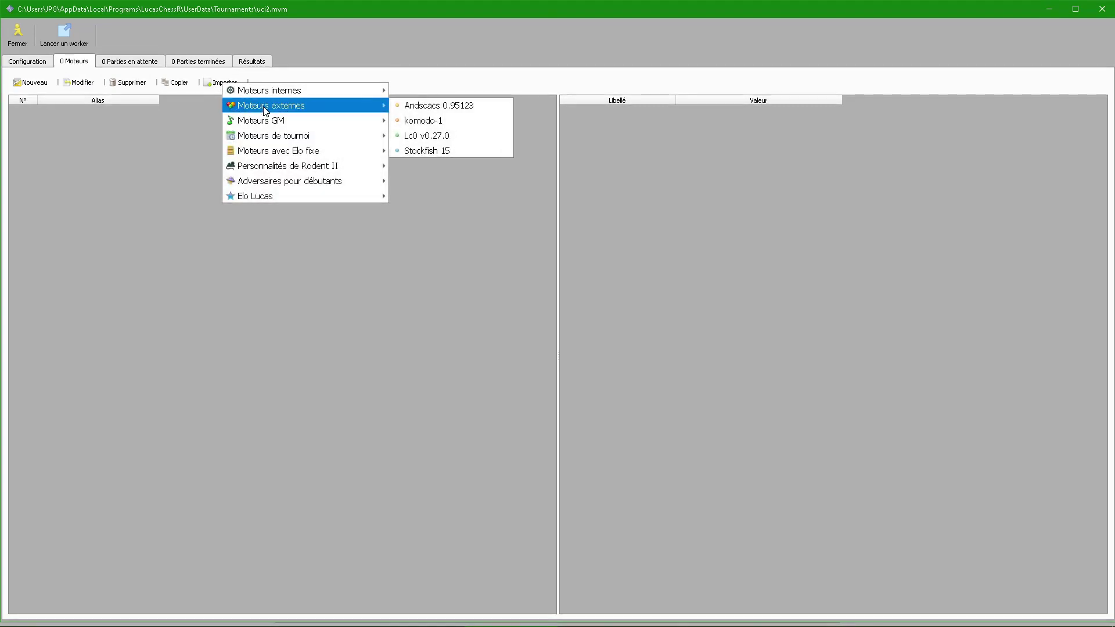
click(417, 107)
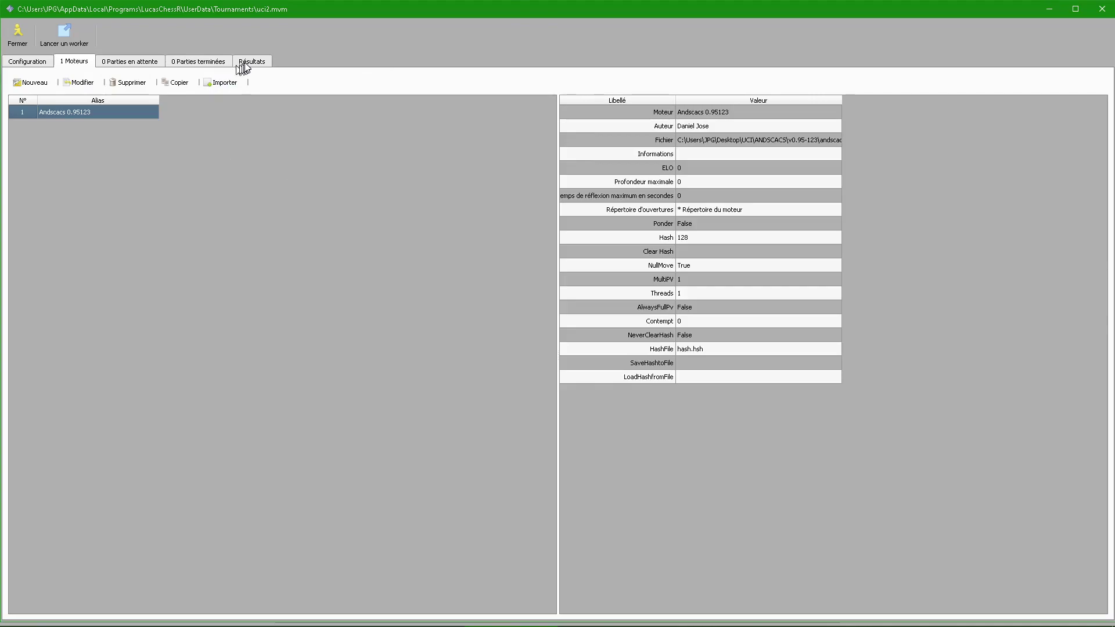
click(224, 83)
mouse_move(241, 109)
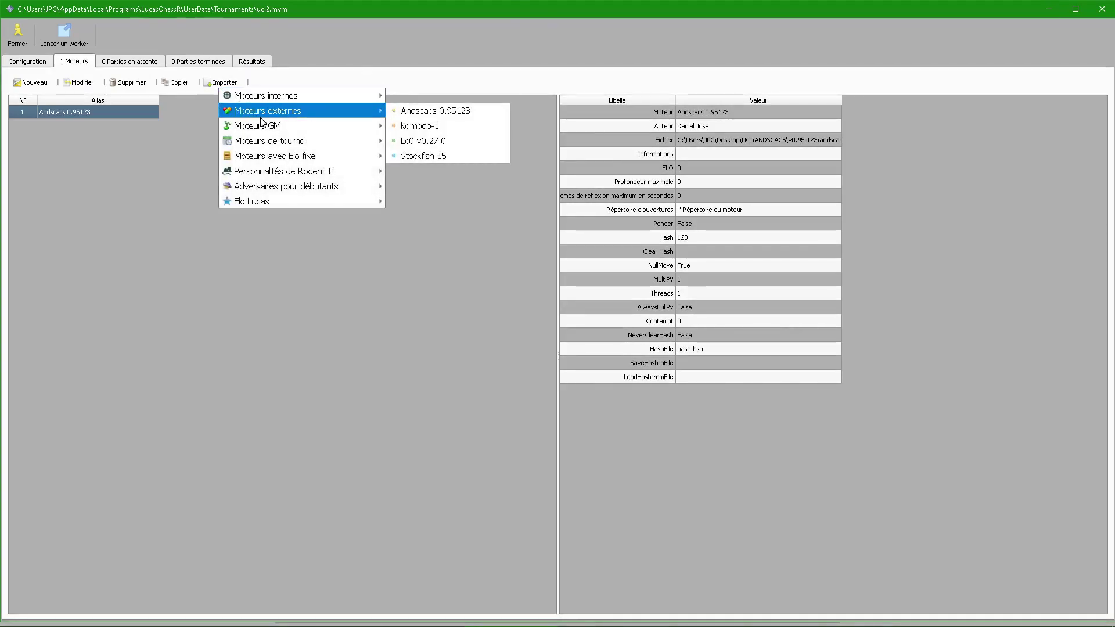
click(419, 124)
Step: Import the external engines Lc0 v0.27.0 and Stockfish 15 into the uci2 tournament
click(224, 82)
mouse_move(296, 109)
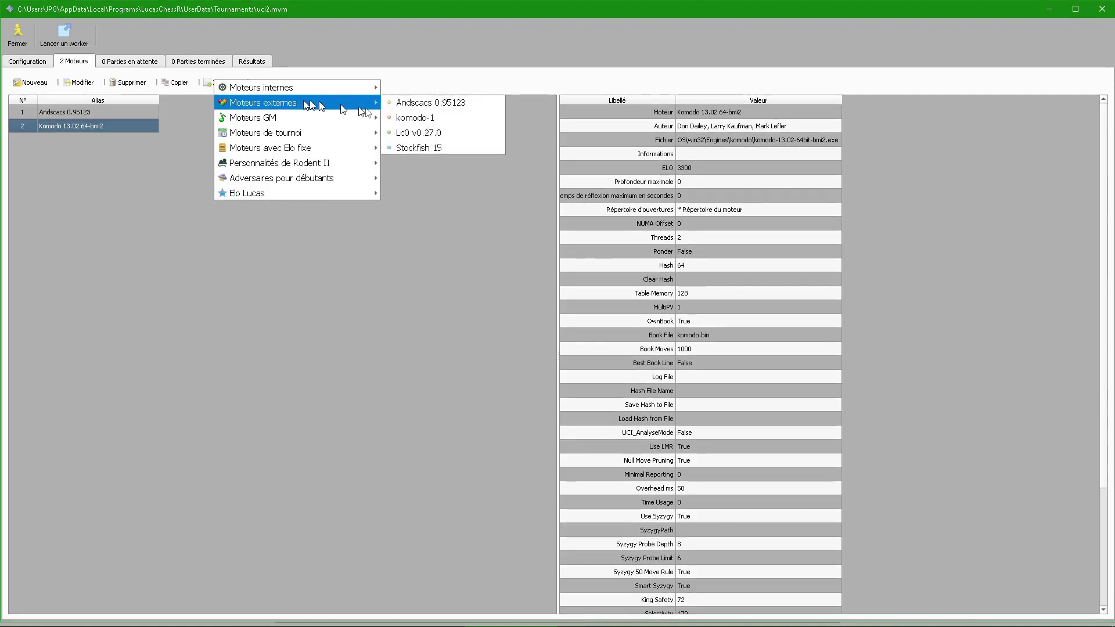
click(433, 133)
click(225, 86)
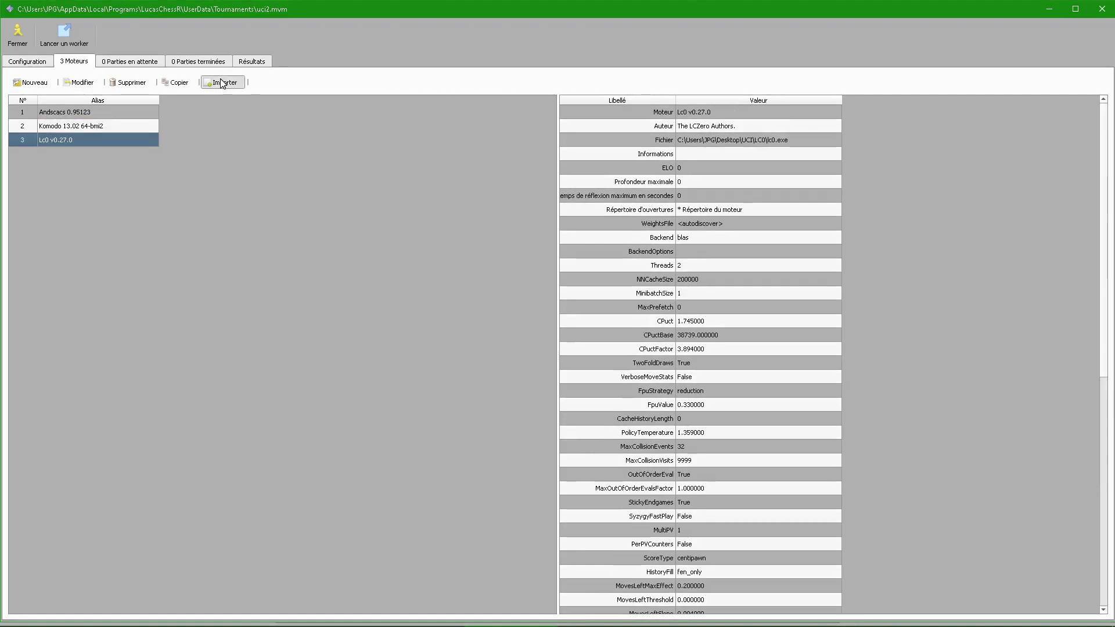
mouse_move(293, 109)
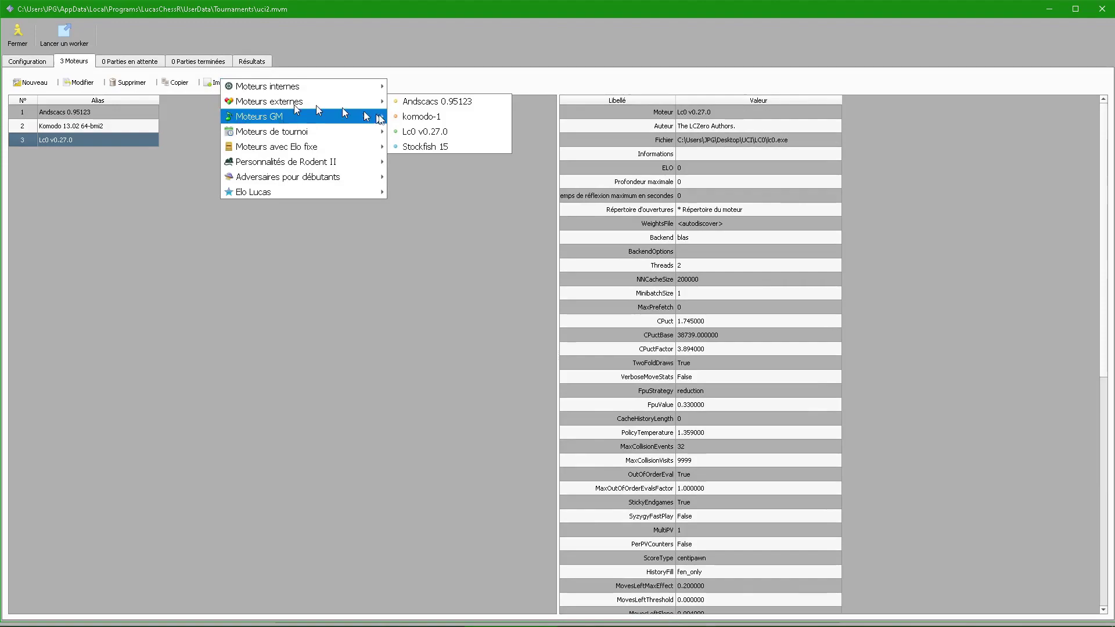
click(430, 145)
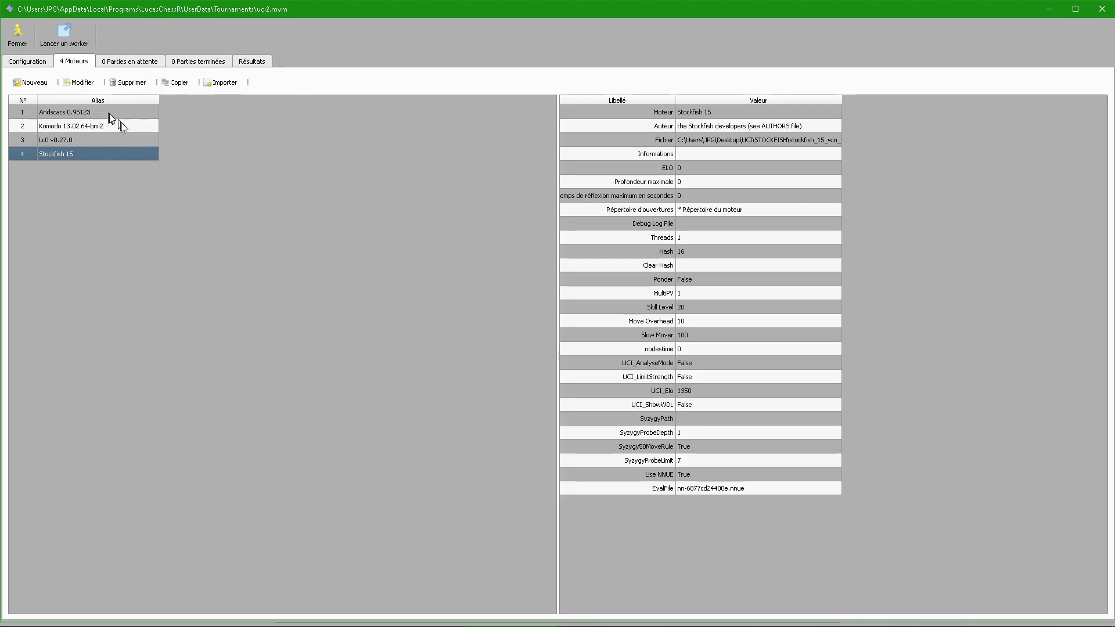
Step: Schedule one round of games at 3 minutes plus 2 seconds per move, and launch a worker with its window moved fully into view
click(138, 65)
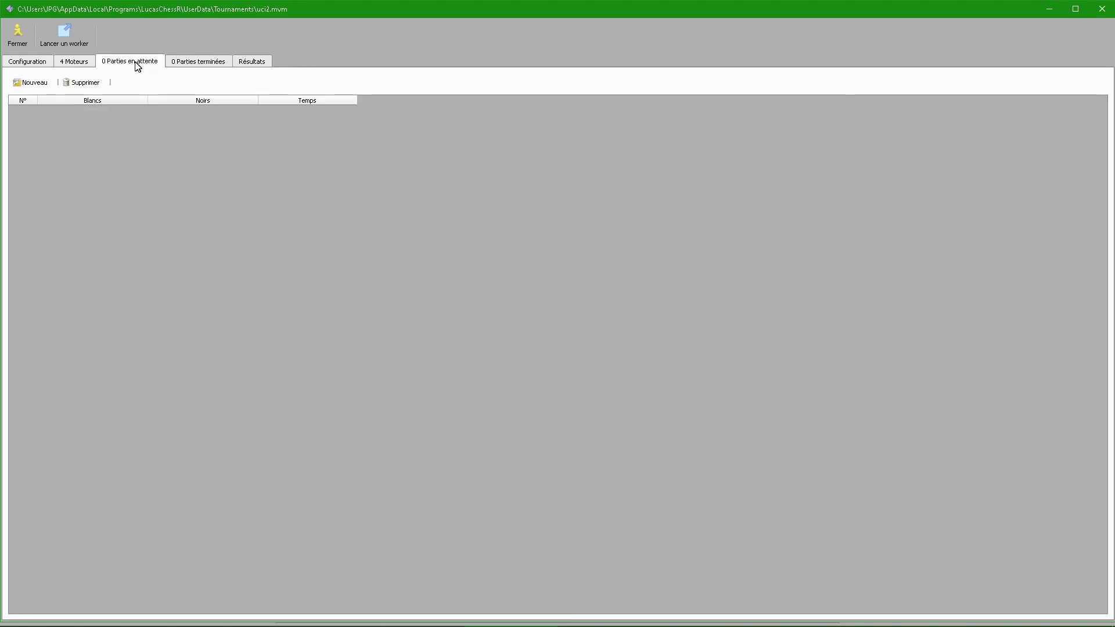
click(47, 86)
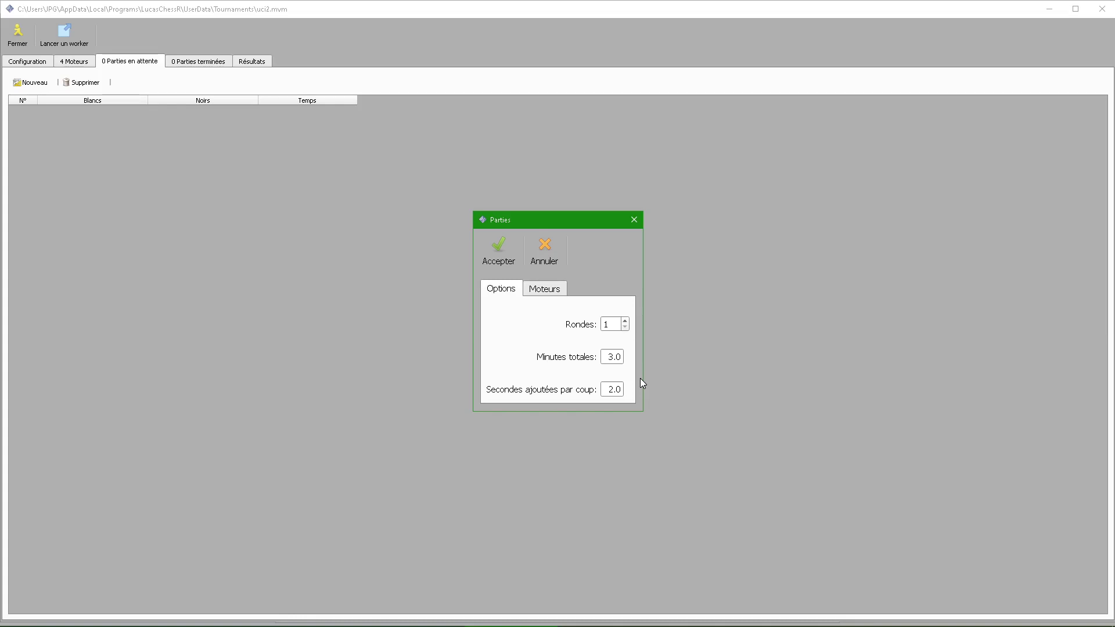
click(491, 262)
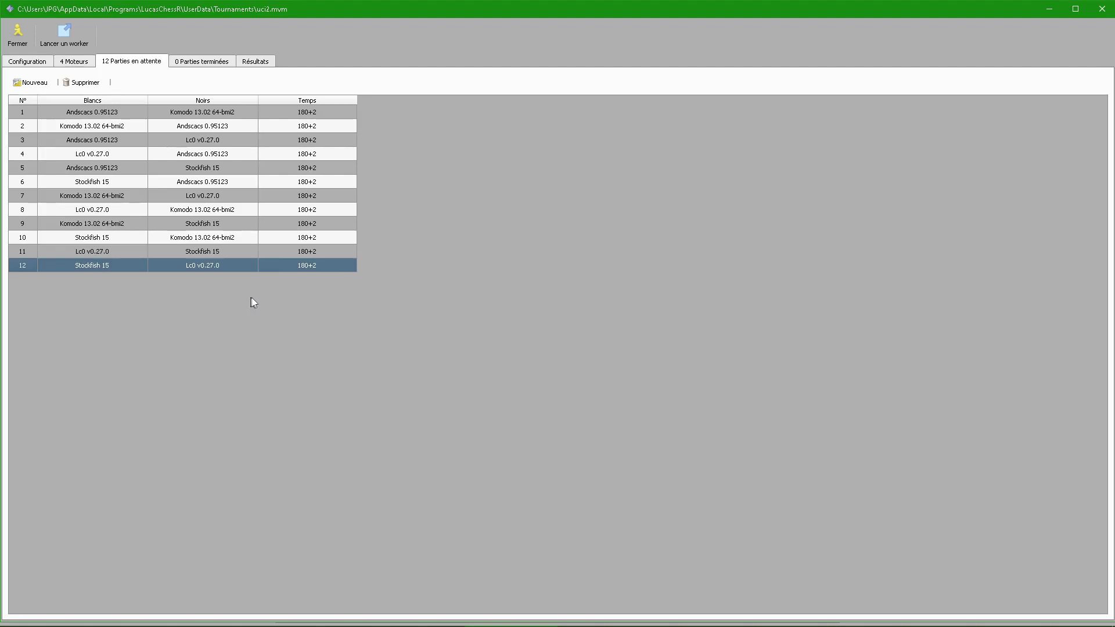
click(66, 35)
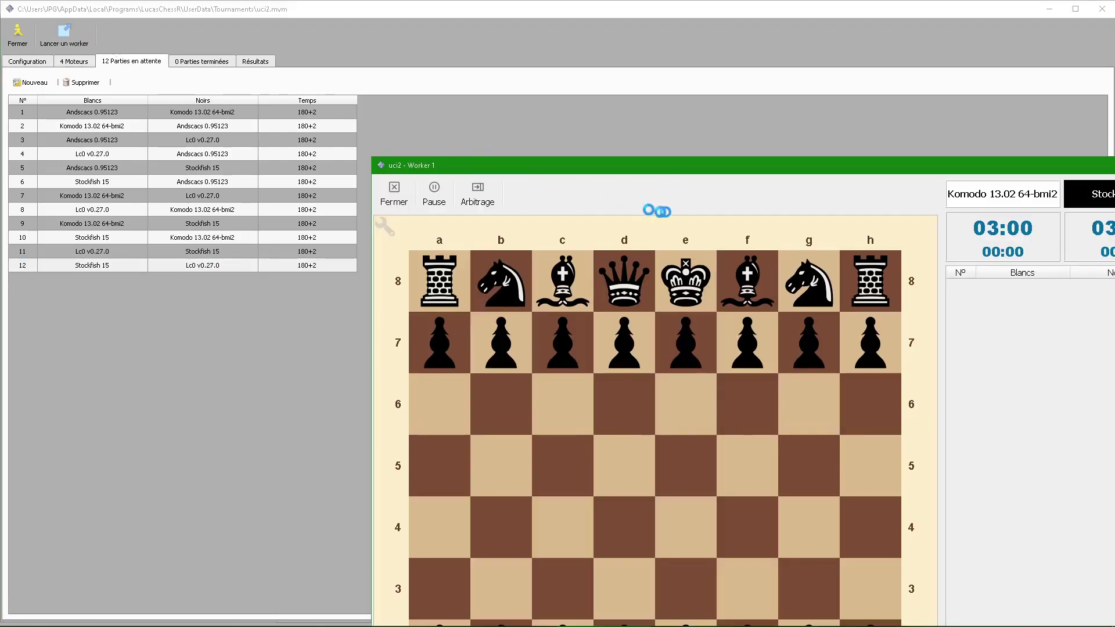
drag(652, 165, 542, 27)
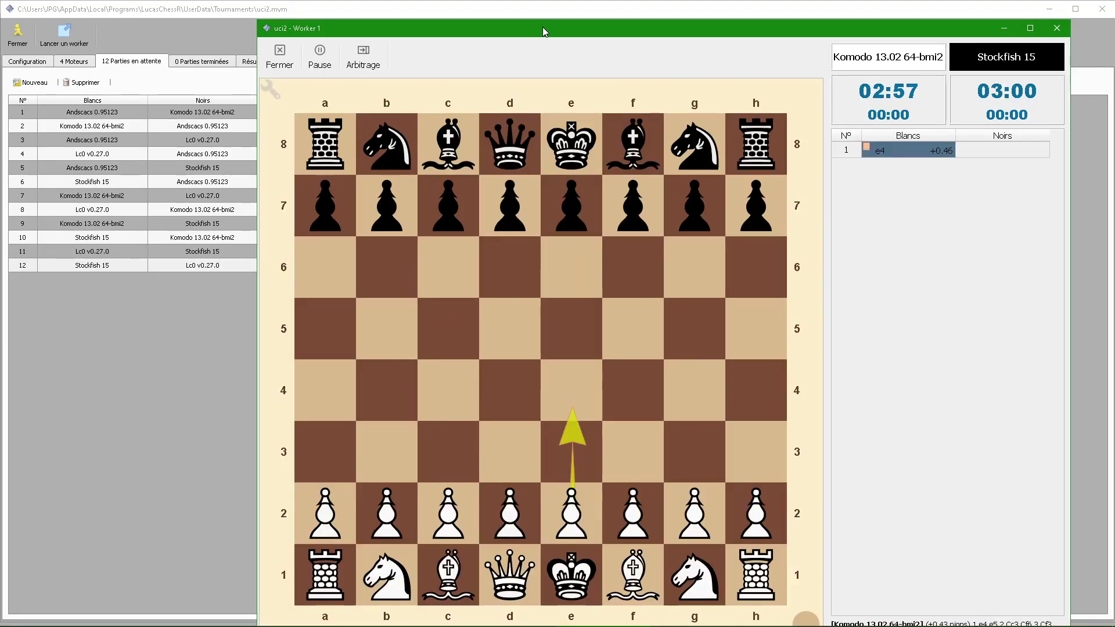